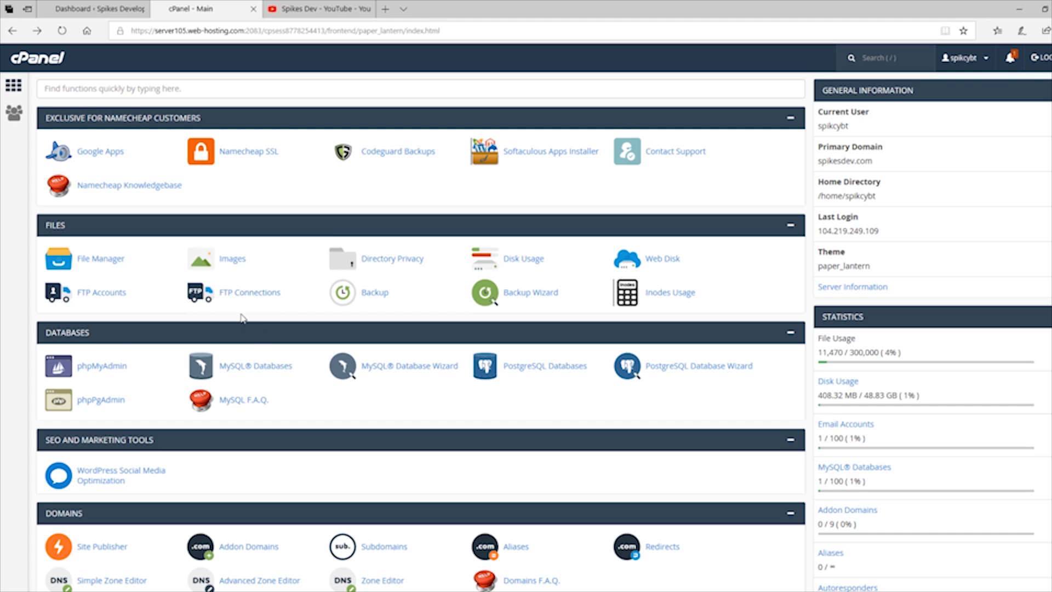
Step: Scroll past the Email, Metrics, Security and Software sections down to Softaculous Apps Installer
scroll(261, 285, down, 3)
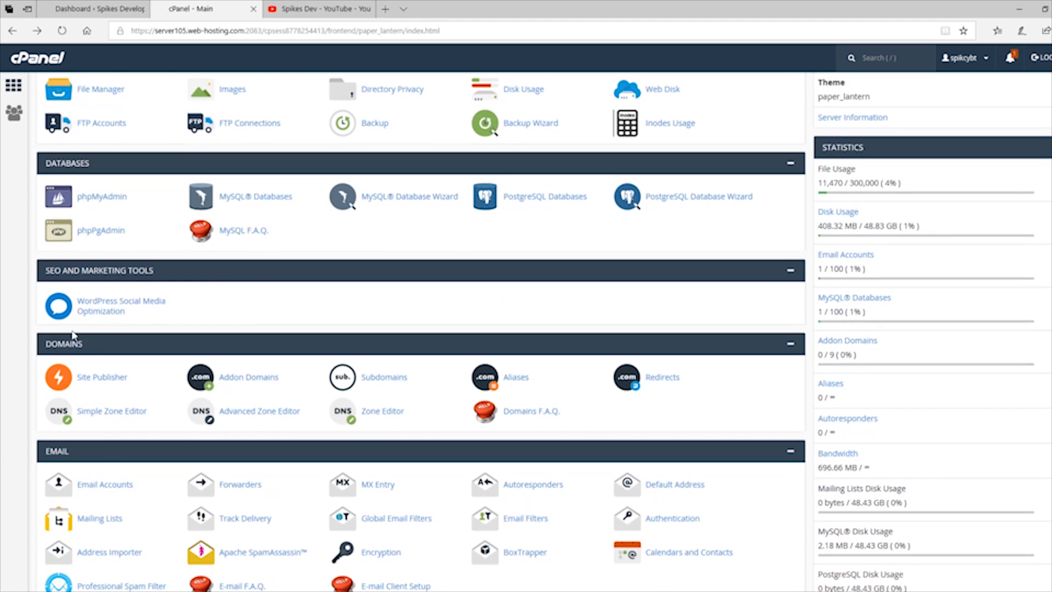
scroll(156, 452, down, 2)
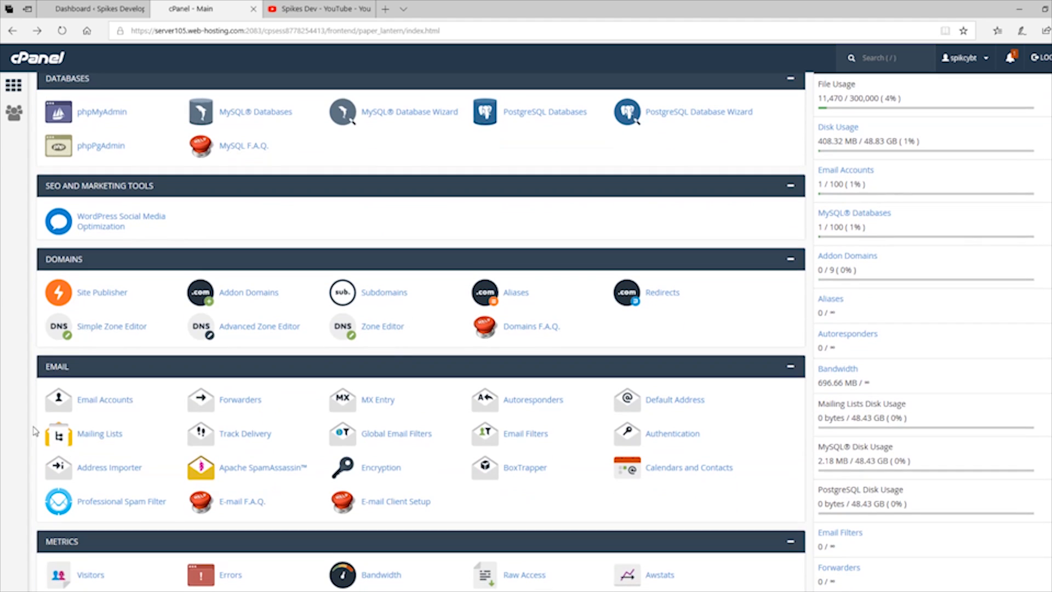
scroll(112, 450, down, 3)
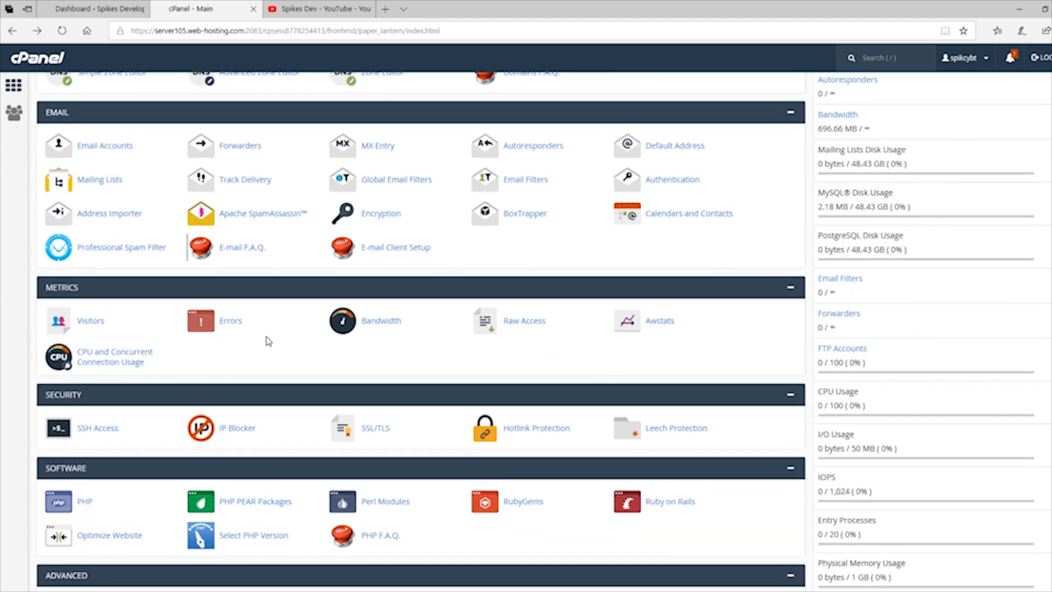
scroll(180, 306, down, 2)
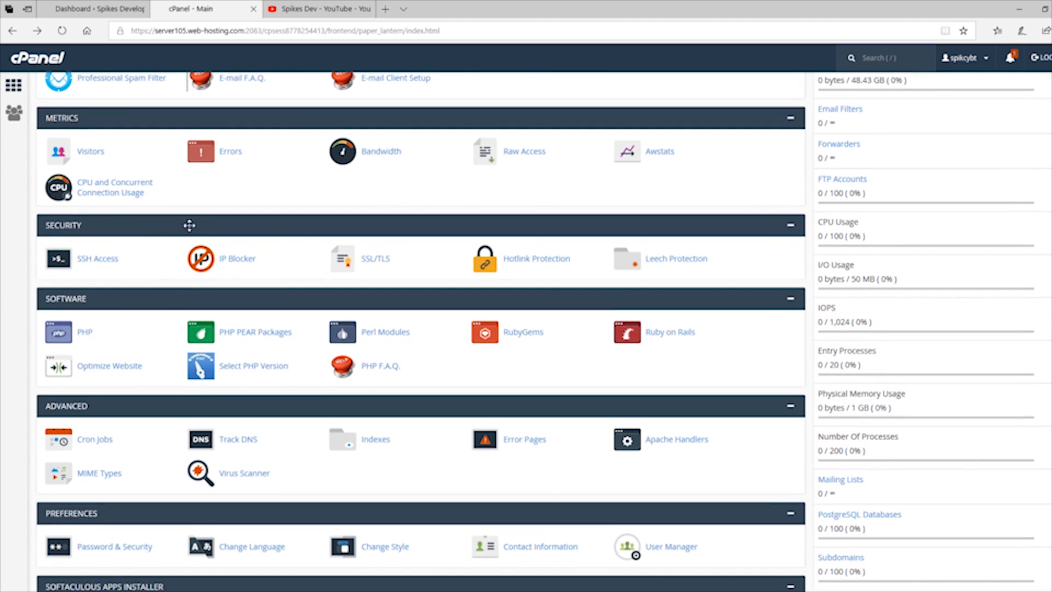
scroll(301, 397, down, 1)
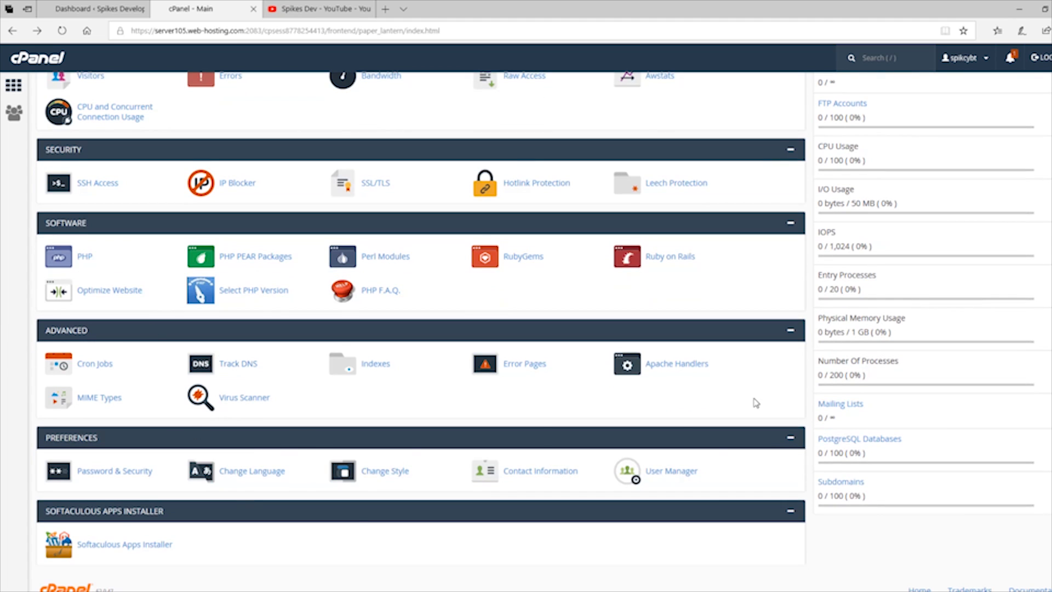
Step: Open Softaculous Apps Installer and browse its Top Scripts, including the WordPress tile
click(158, 550)
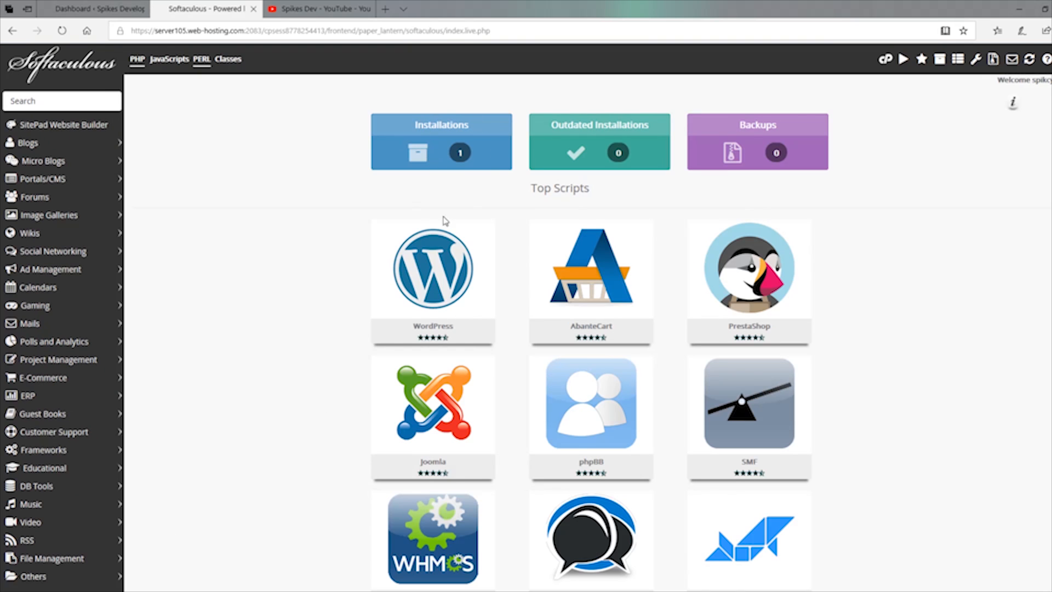
scroll(329, 403, down, 3)
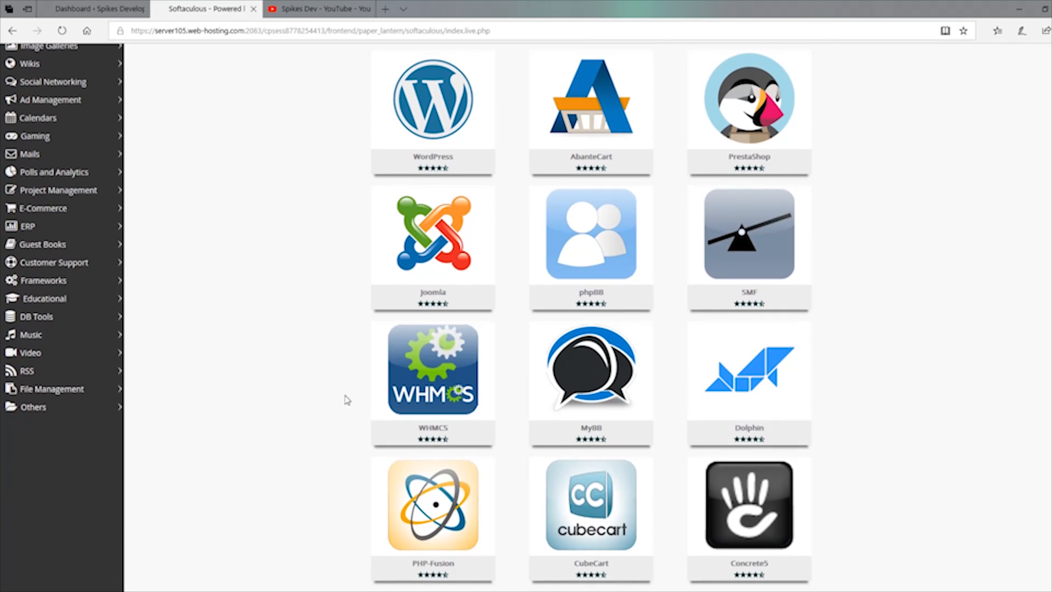
scroll(686, 336, down, 3)
scroll(712, 263, up, 5)
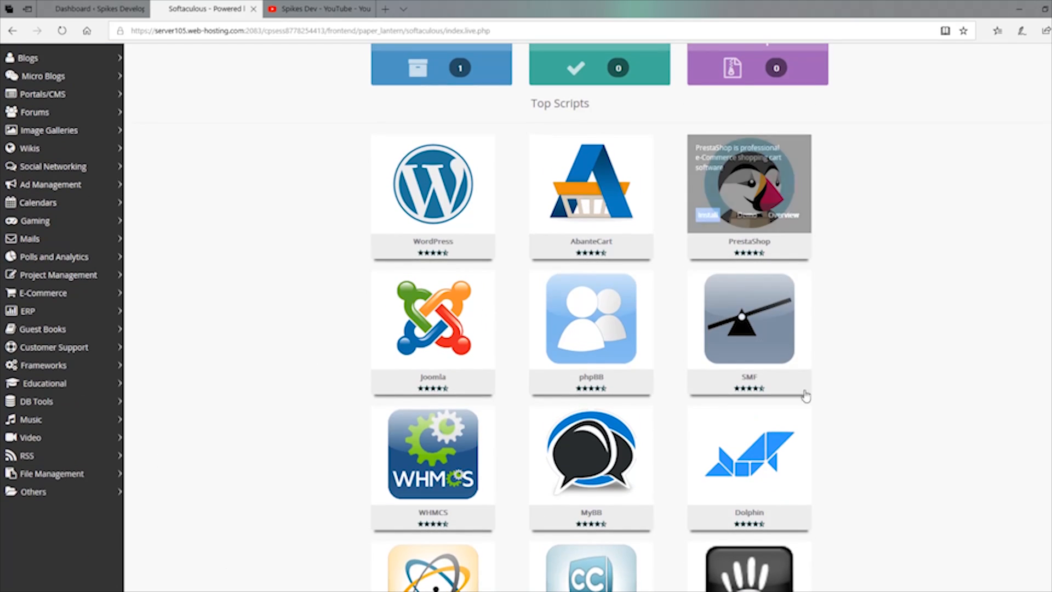
scroll(780, 210, up, 2)
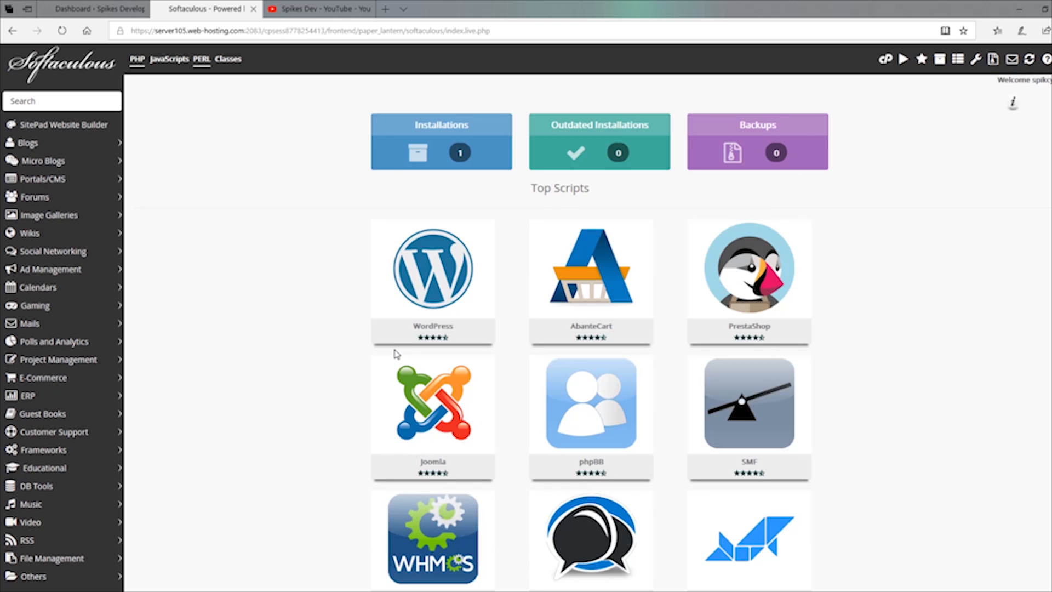
mouse_move(427, 280)
Step: Flip between the WordPress Dashboard and Softaculous tabs, then return to the cPanel main page
click(107, 12)
click(219, 8)
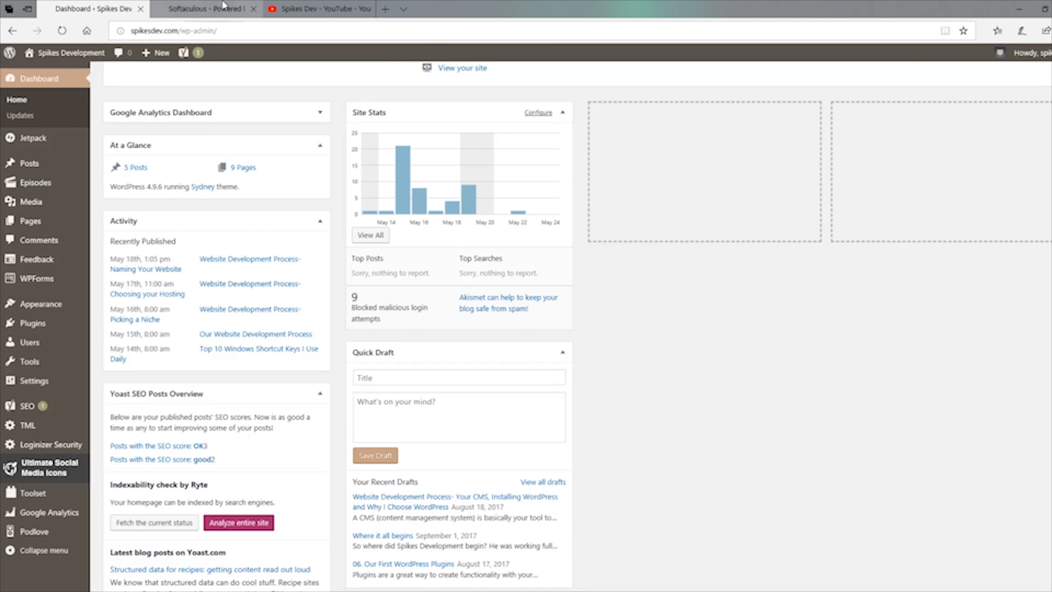
click(99, 8)
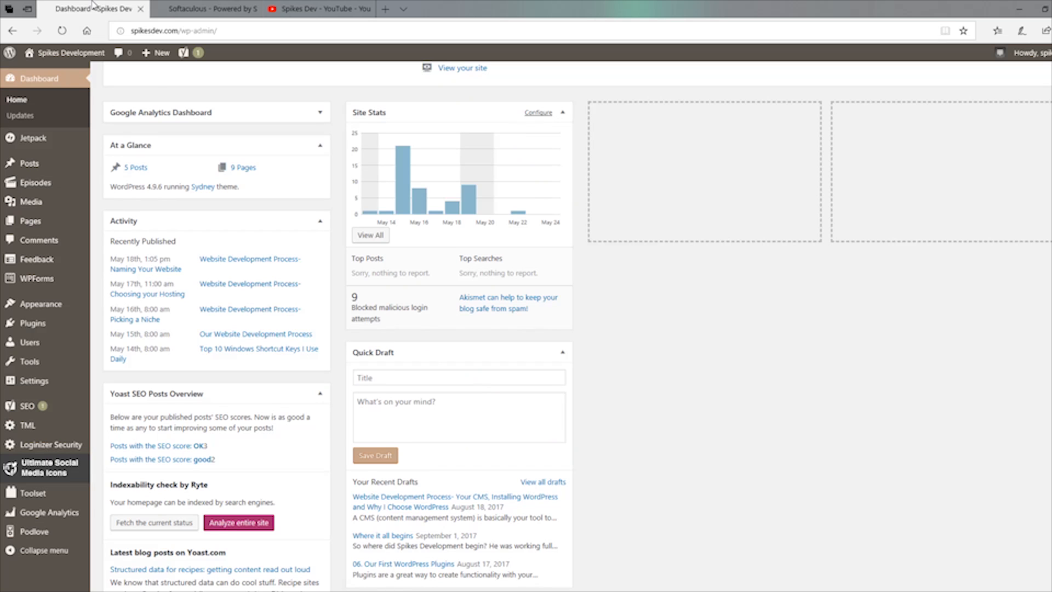
click(180, 5)
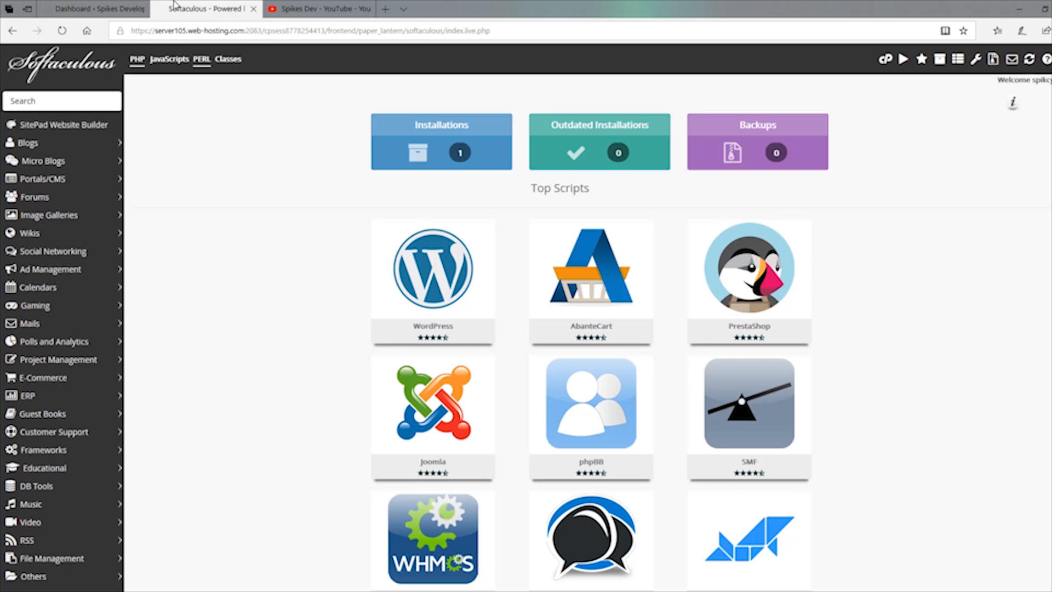
click(13, 32)
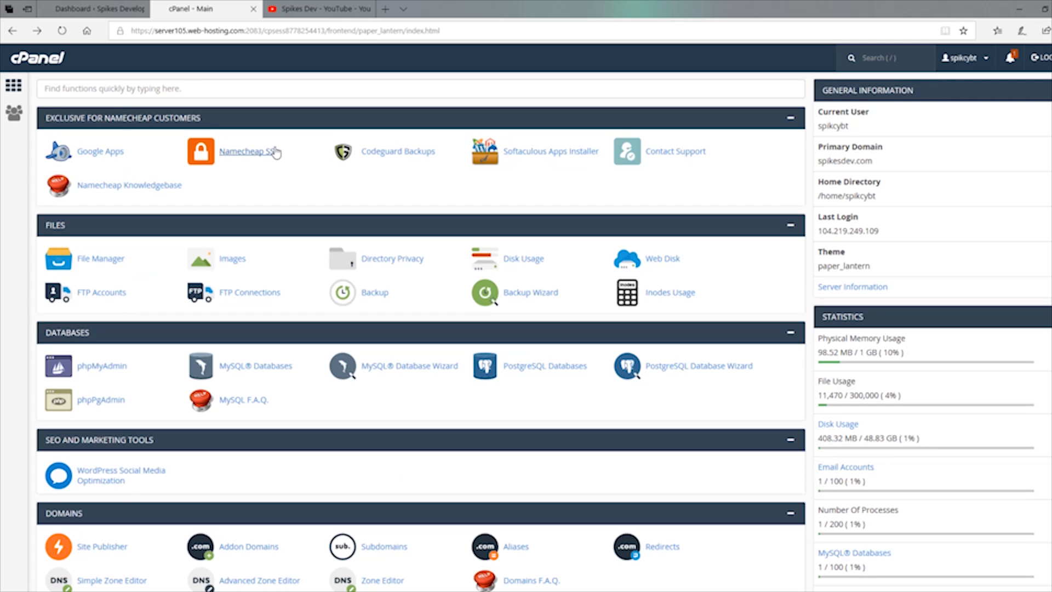
Step: Open the Email Accounts management page from the cPanel dashboard
scroll(126, 252, down, 5)
scroll(132, 219, up, 2)
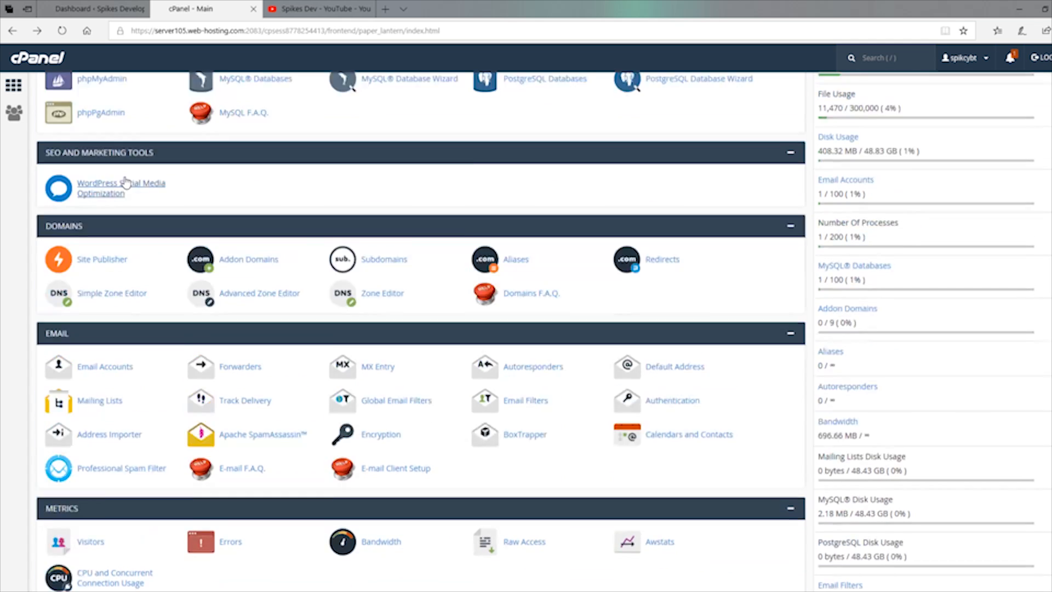
scroll(110, 221, down, 1)
click(86, 398)
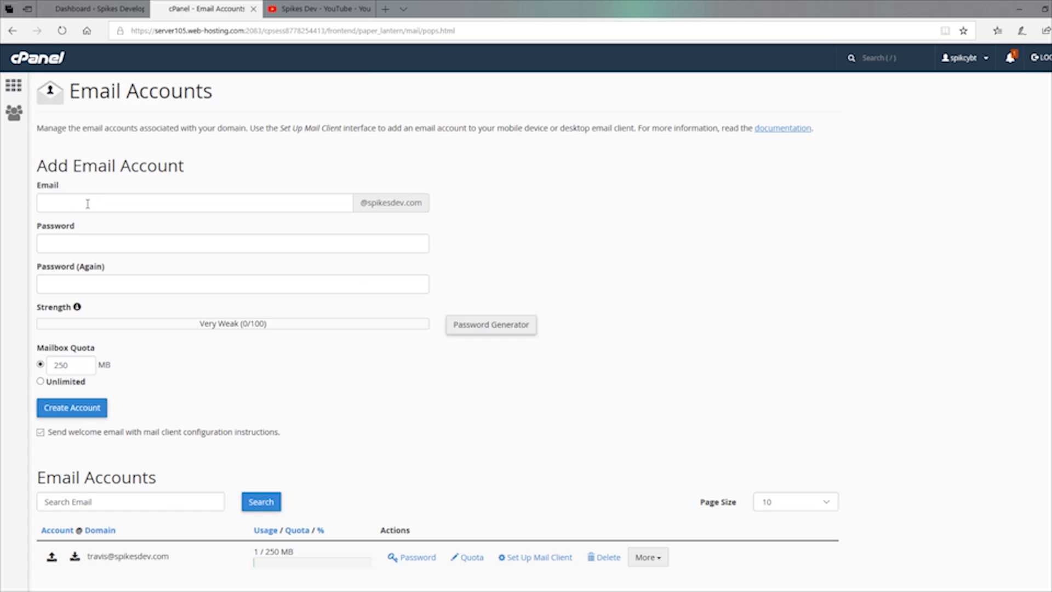
Step: Enter 'sales' as the new address and type a password plus a partial confirmation
click(92, 208)
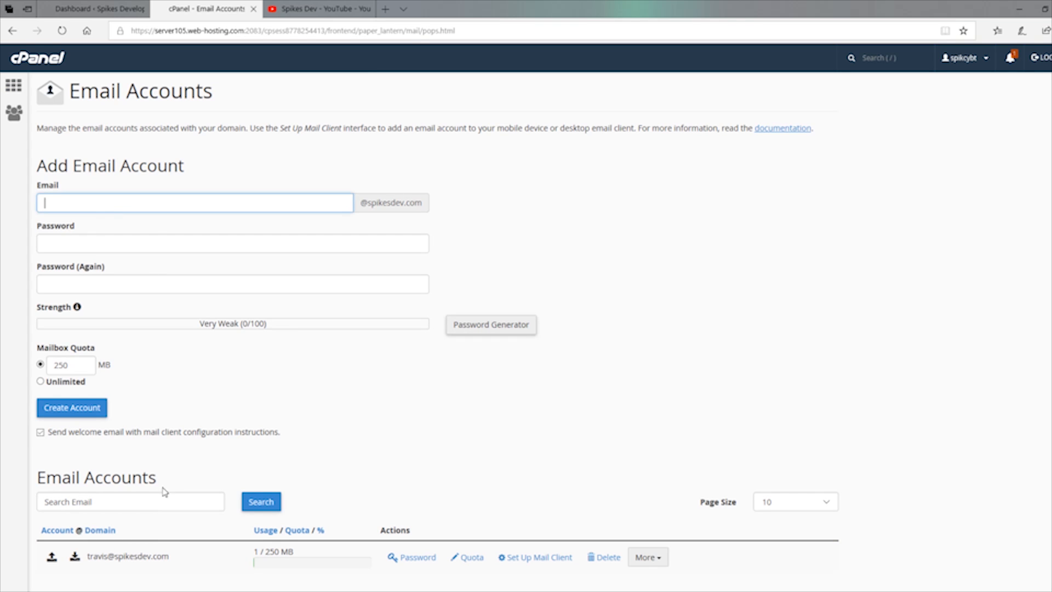
click(124, 208)
key(Tab)
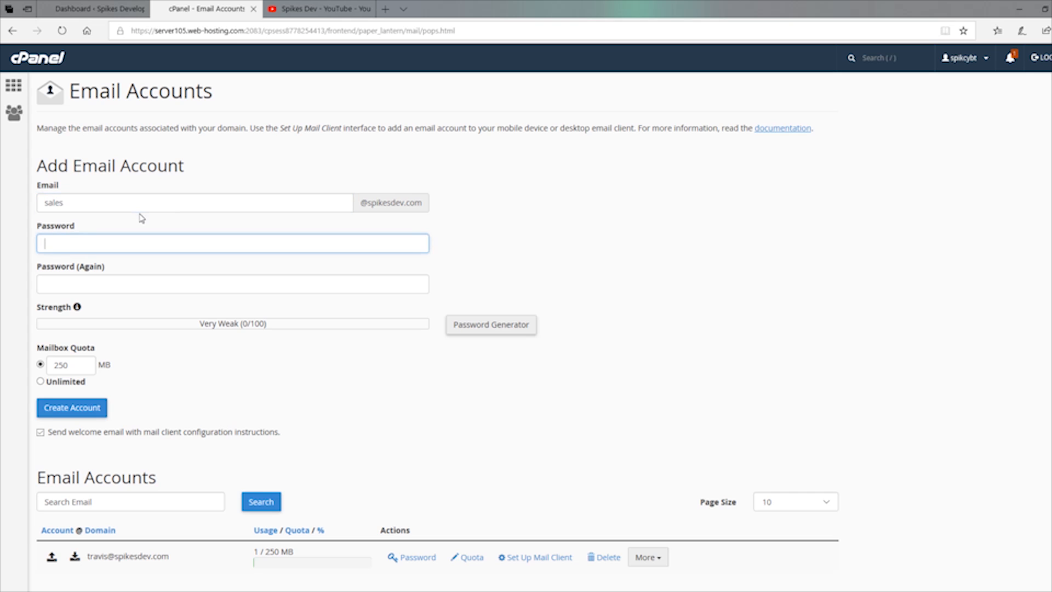
text(p••••••)
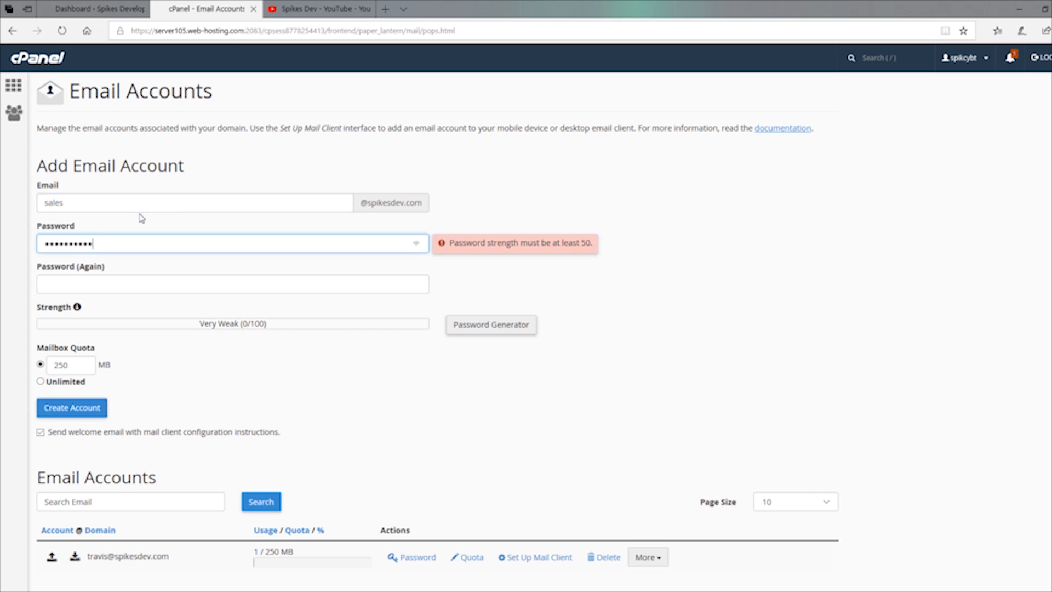
text(•)
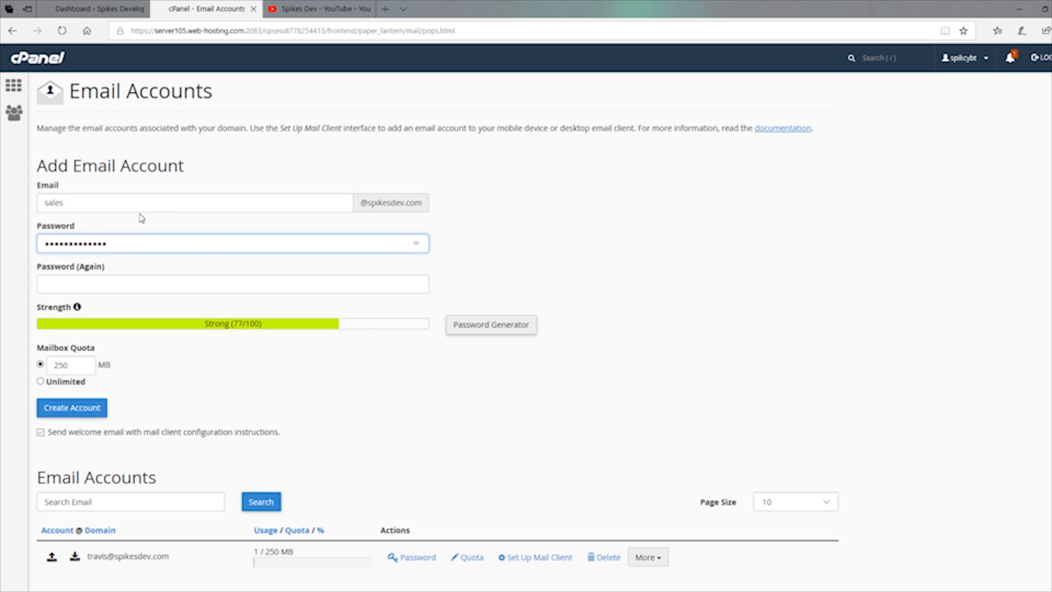
key(Tab)
text(••)
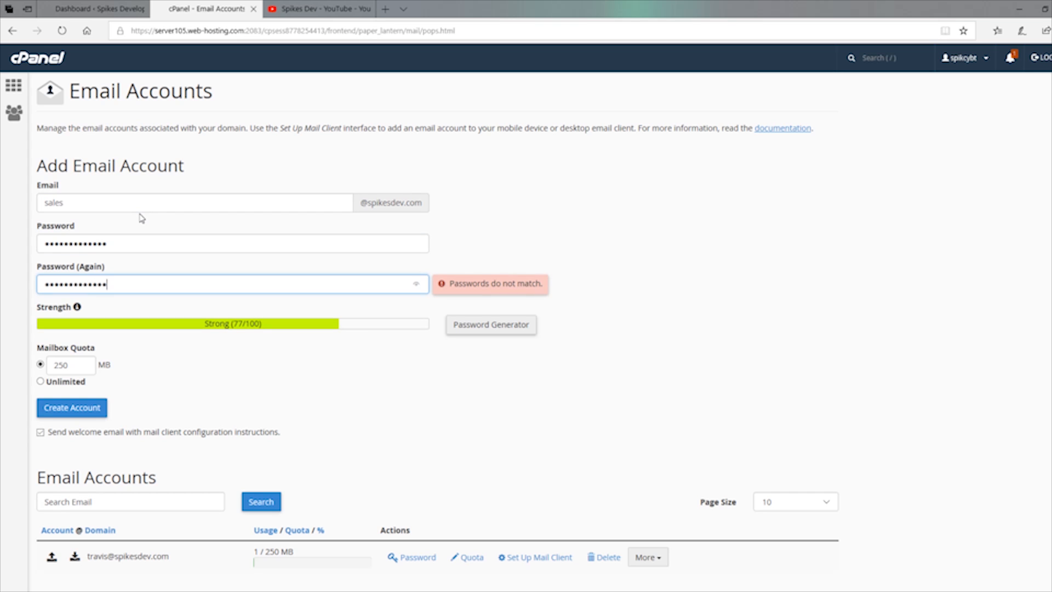
click(195, 244)
Step: Generate a new password, confirm it was saved safely, and apply it to both fields (Very Strong, 100/100)
click(511, 329)
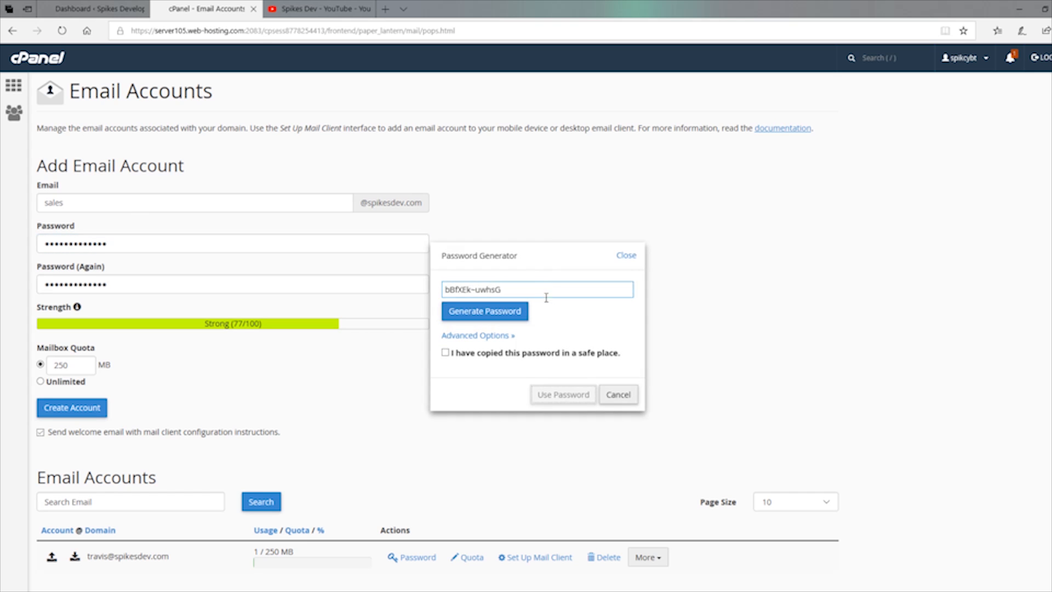
drag(544, 290, 260, 295)
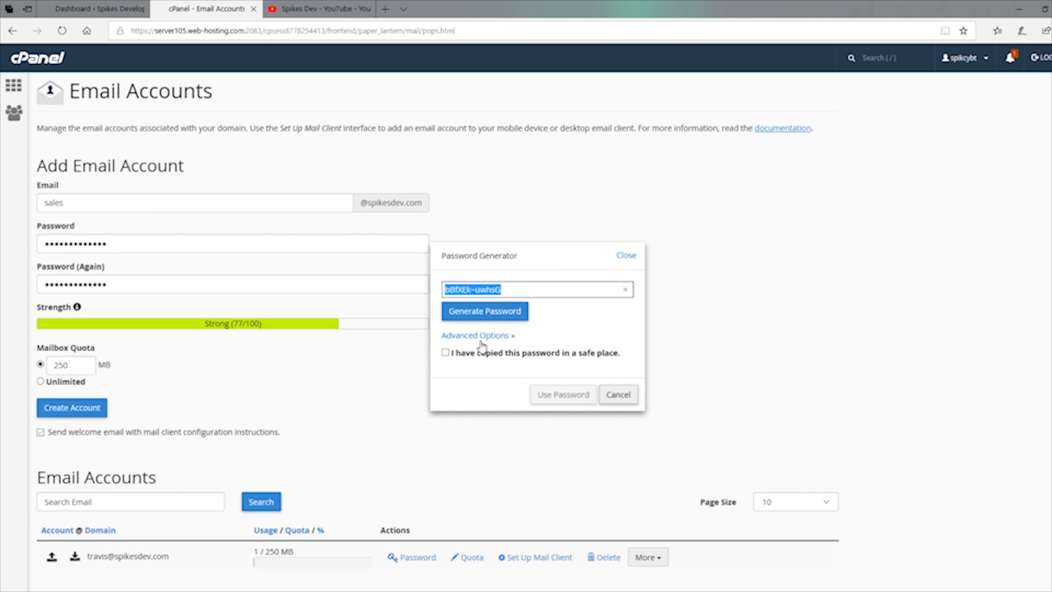
click(505, 319)
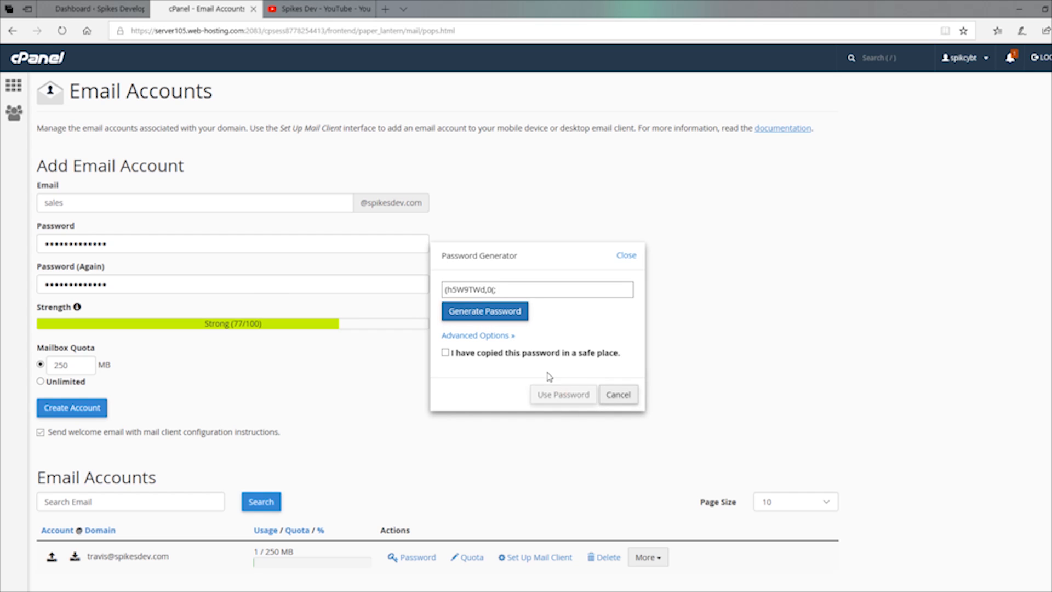
click(526, 354)
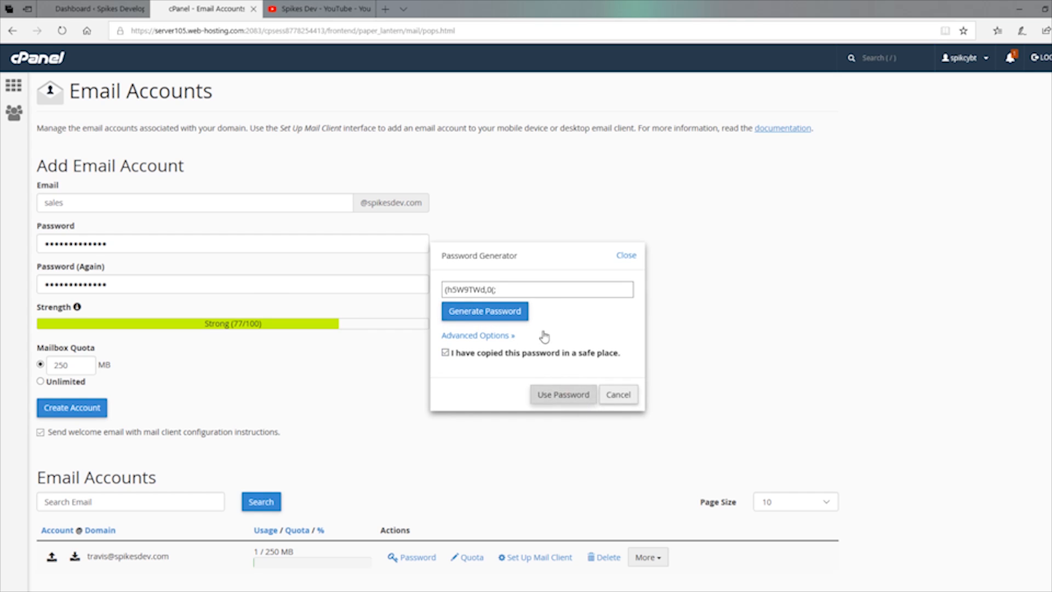
drag(539, 293, 322, 289)
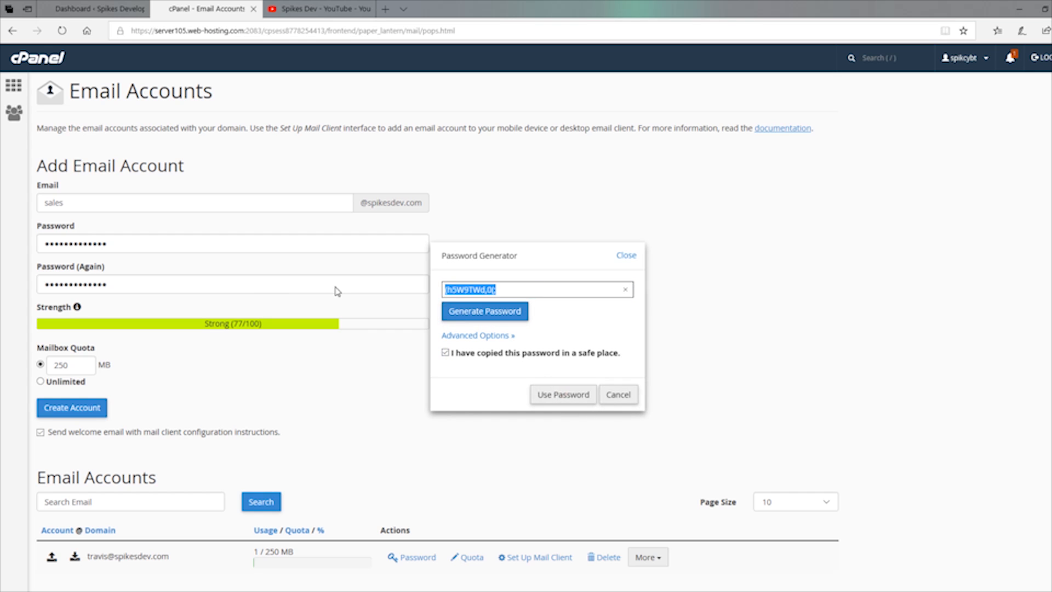
click(589, 394)
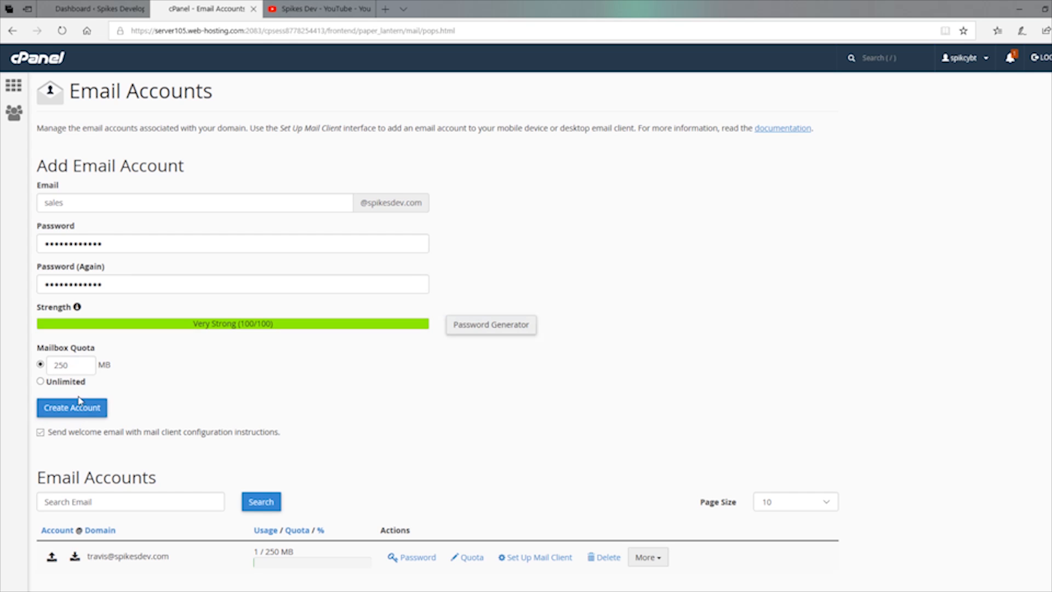
Step: Open Set Up Mail Client for the existing mailbox to show IMAP 993, POP3 995, SMTP 465
scroll(69, 280, down, 2)
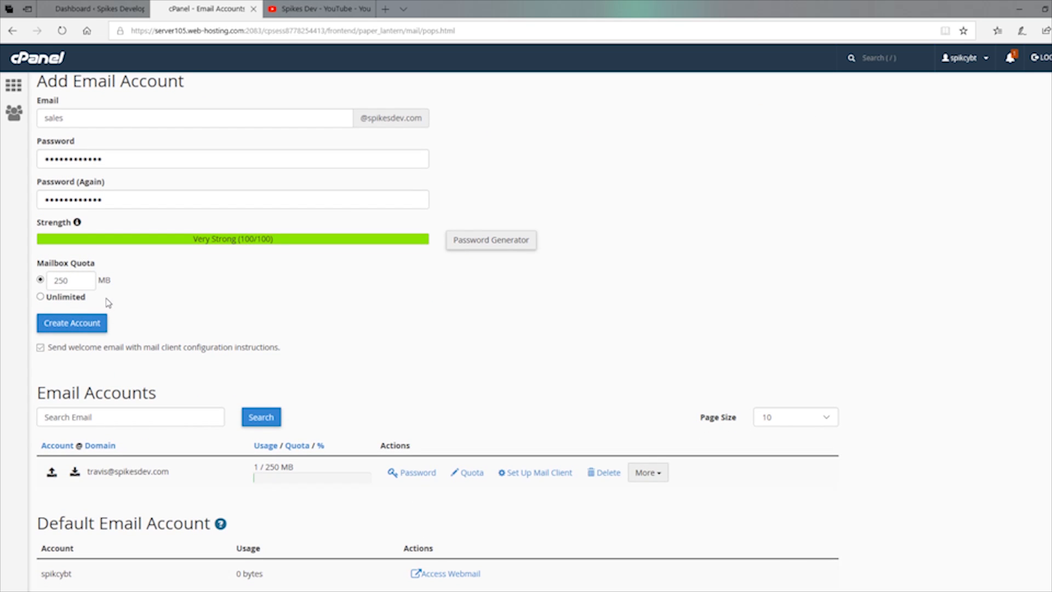
scroll(35, 316, down, 2)
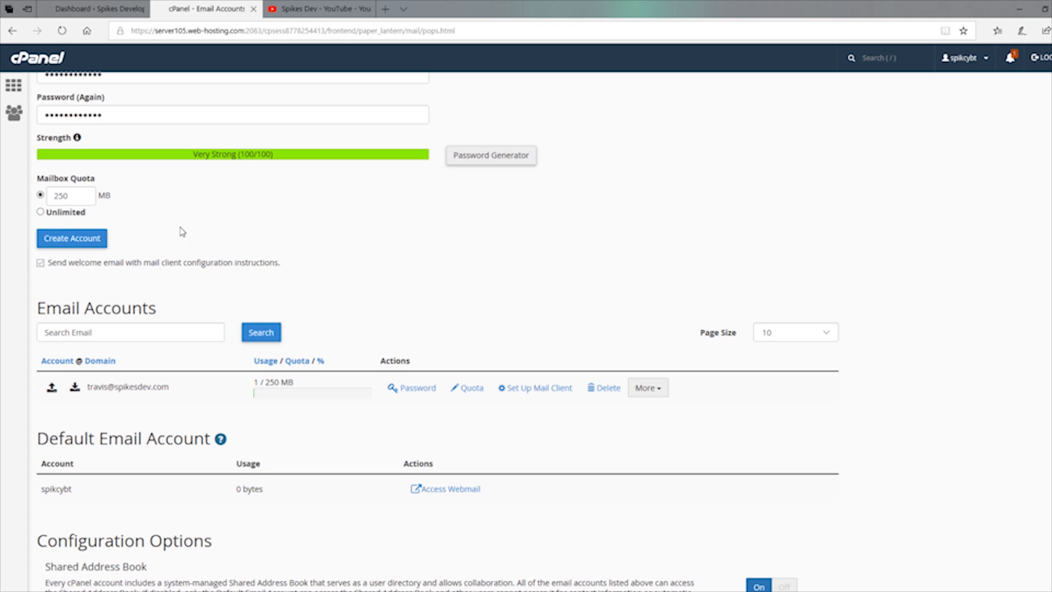
click(531, 388)
scroll(165, 230, down, 5)
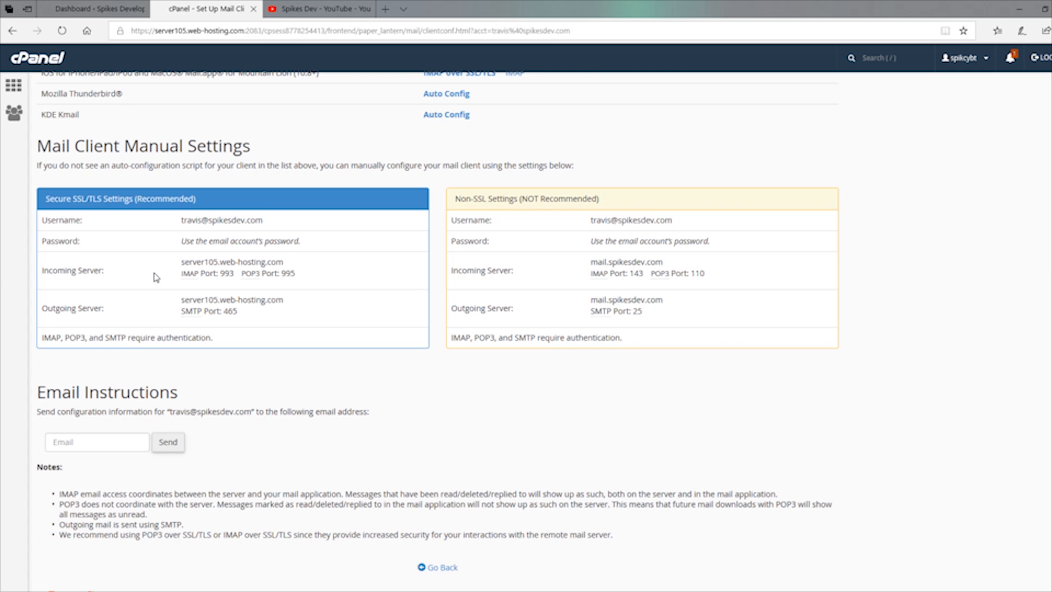
scroll(153, 284, up, 3)
scroll(167, 282, down, 3)
mouse_move(101, 4)
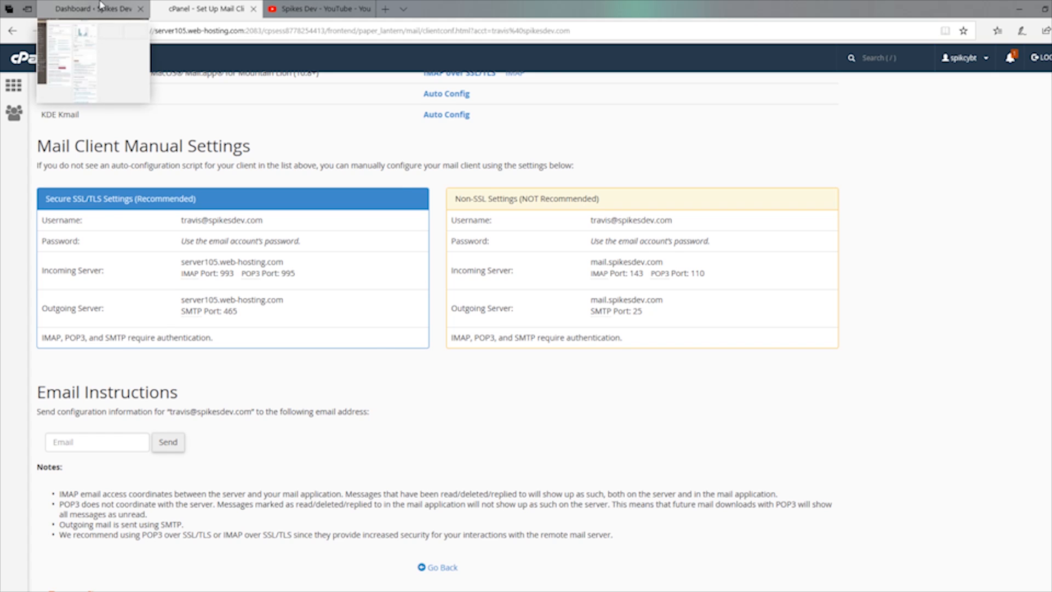
Step: Switch to the WordPress Dashboard browser tab showing the login page
click(101, 4)
mouse_move(178, 5)
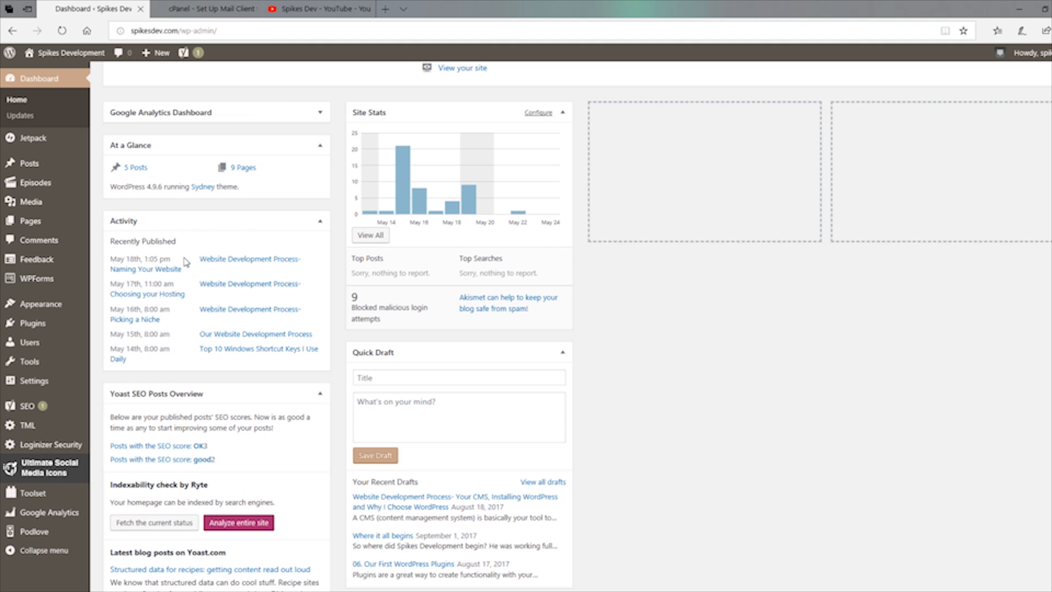
scroll(55, 143, down, 2)
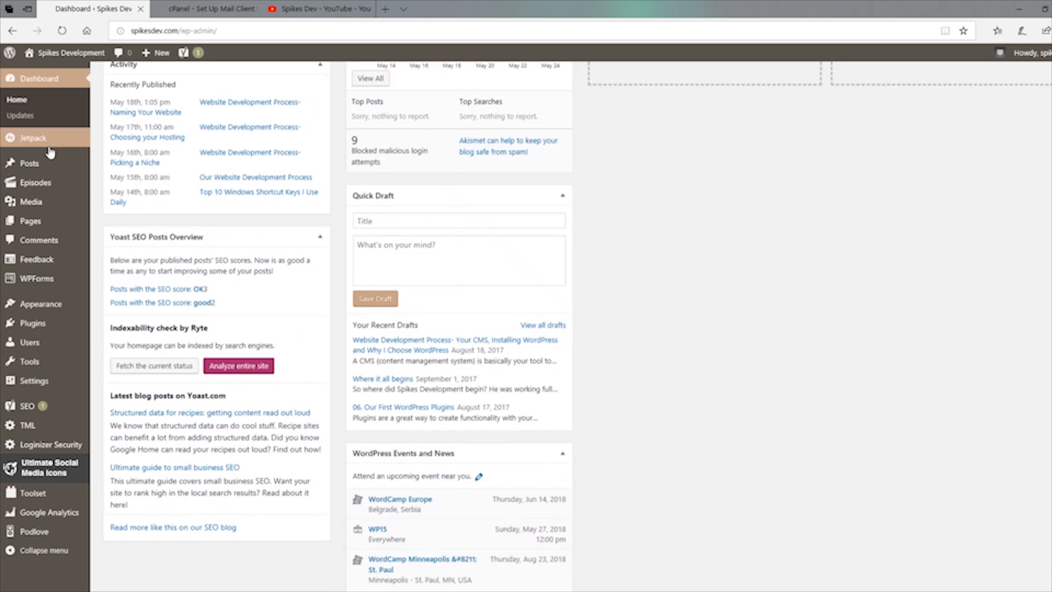
scroll(64, 362, up, 1)
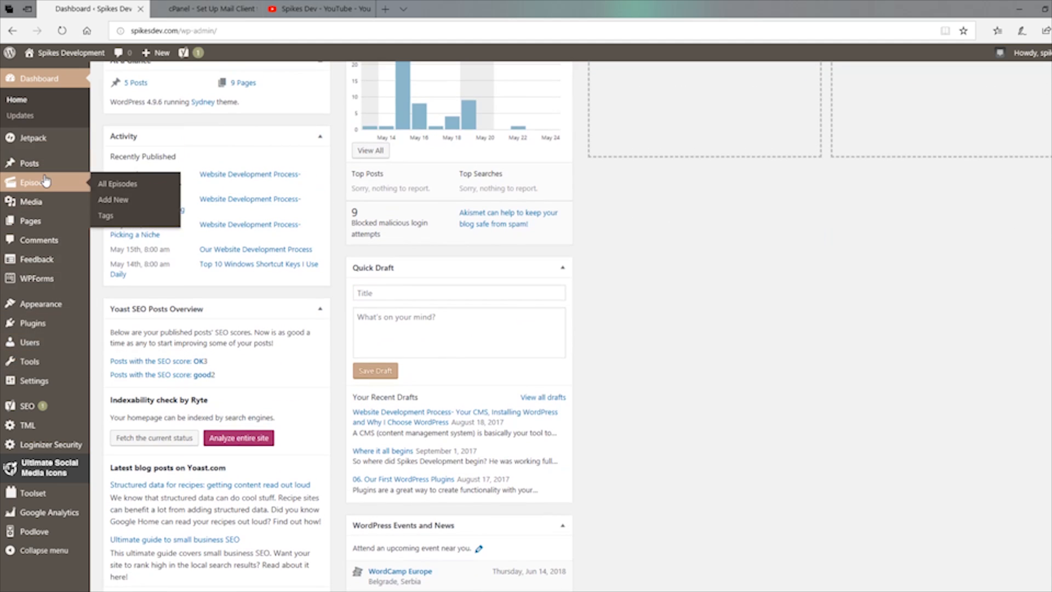
mouse_move(50, 136)
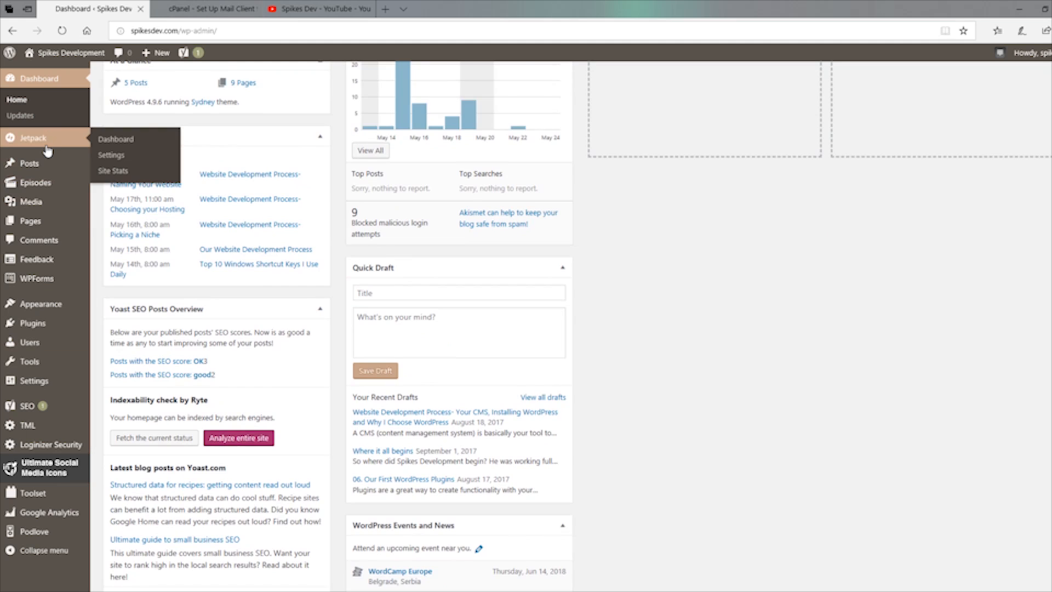
scroll(52, 164, down, 4)
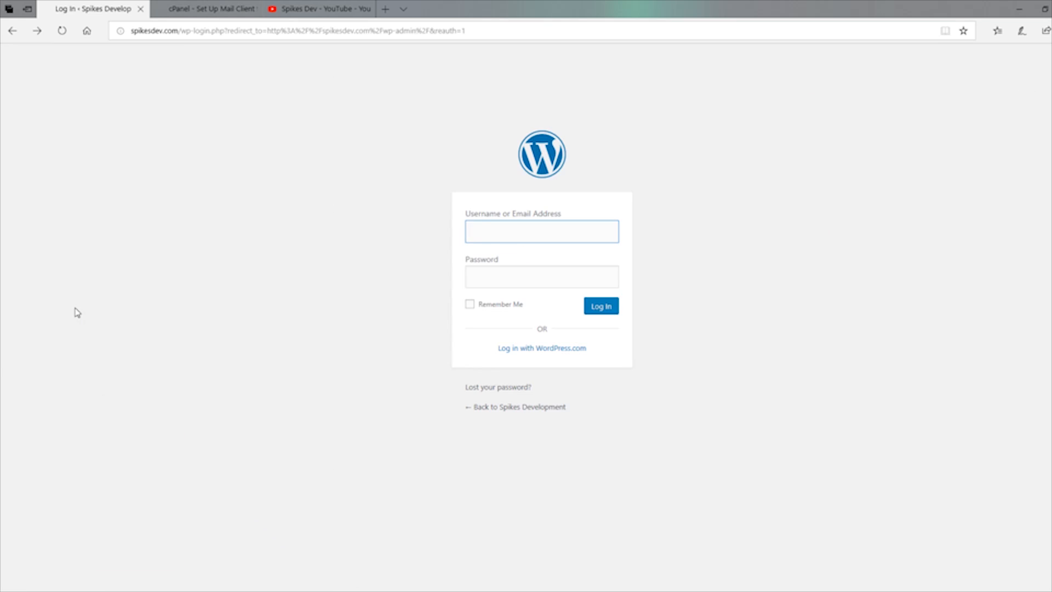
Step: Log in to WordPress admin using the browser's saved login suggestion
text(sp)
key(Down)
key(Tab)
key(Return)
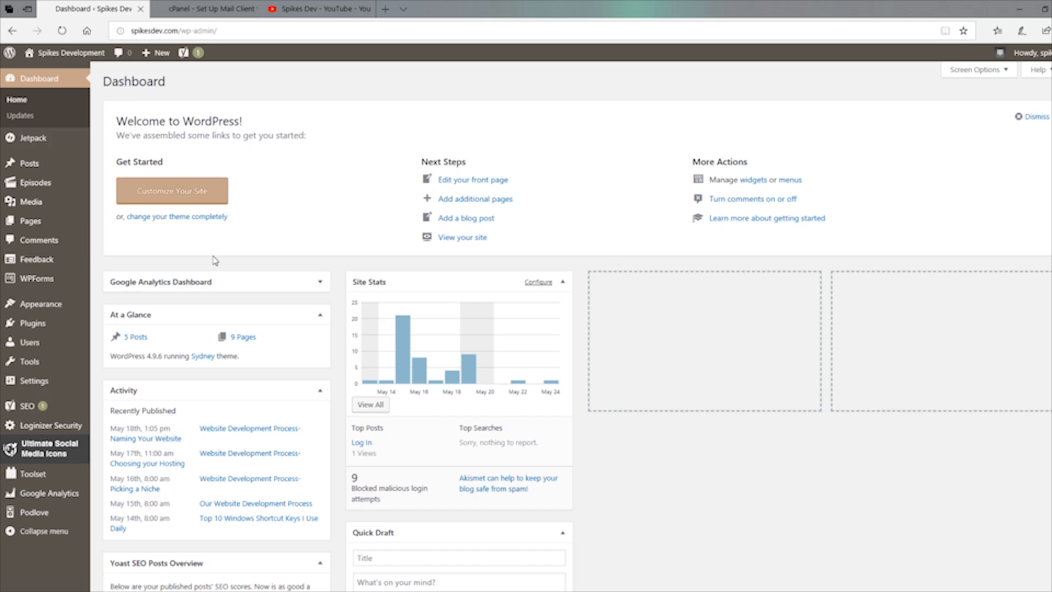
scroll(121, 255, down, 3)
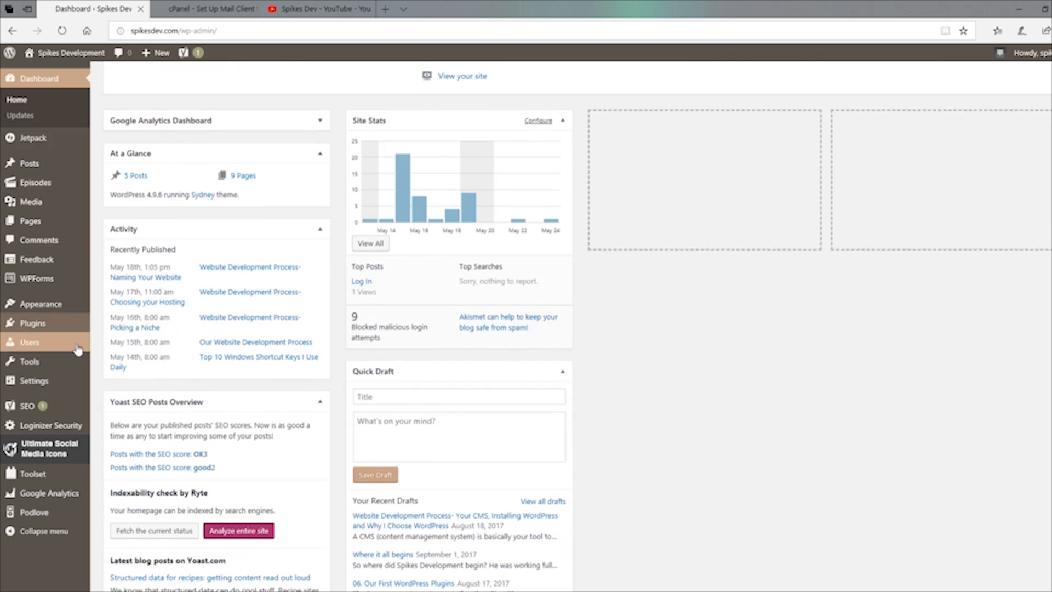
Step: Review General settings, keep Week Starts On as Monday, then open Writing settings
mouse_move(51, 486)
click(50, 390)
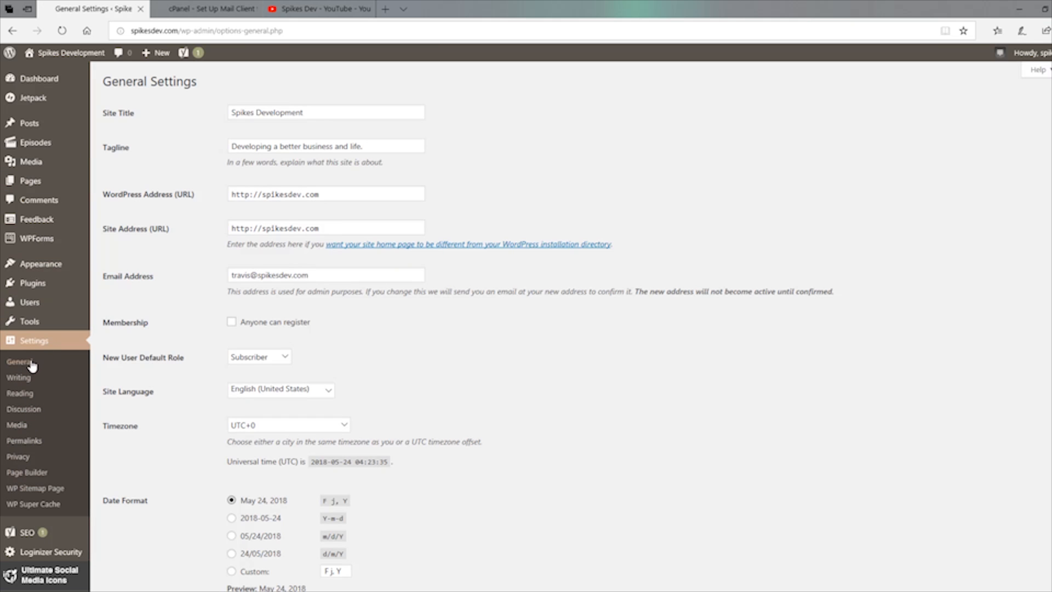
scroll(212, 347, down, 5)
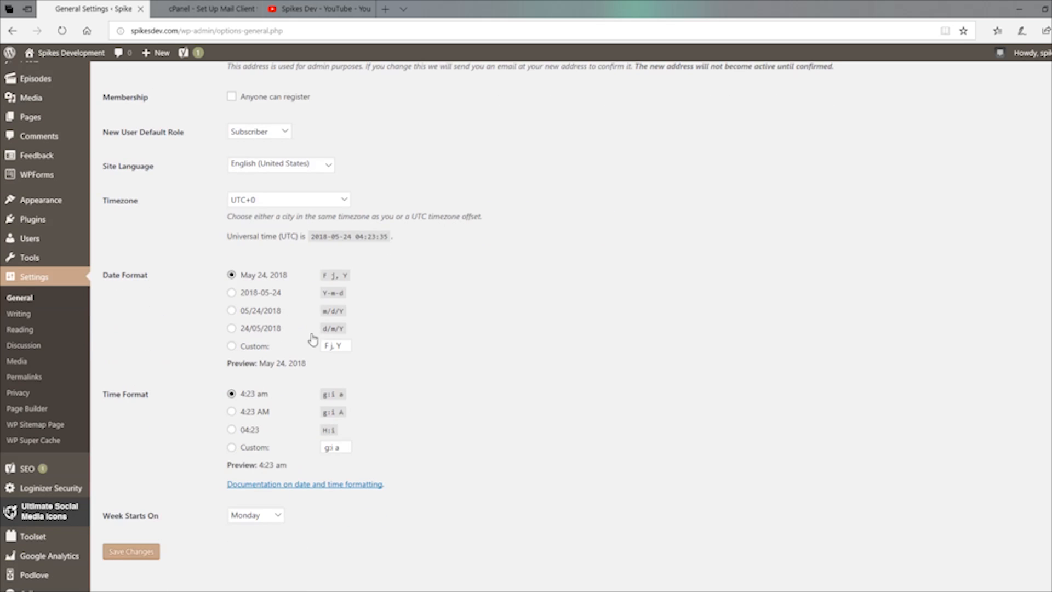
scroll(206, 470, up, 5)
scroll(174, 355, down, 4)
click(278, 515)
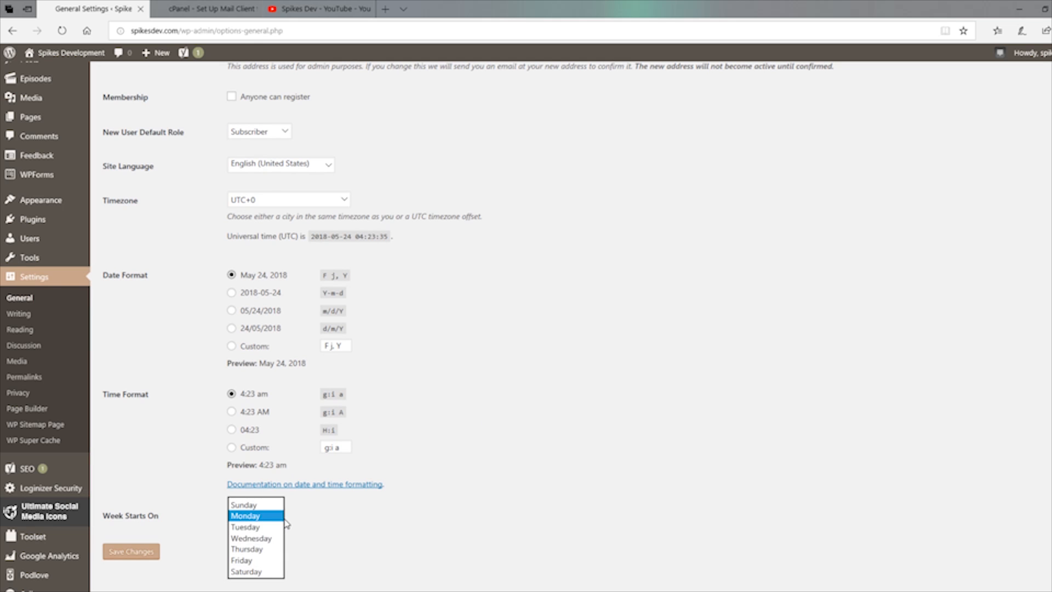
click(377, 536)
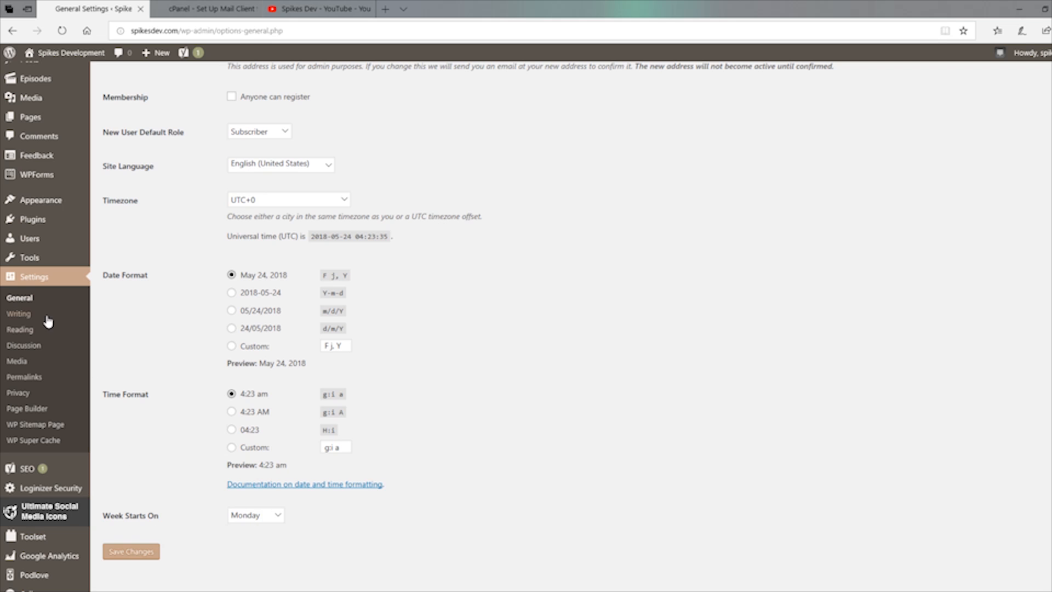
click(29, 319)
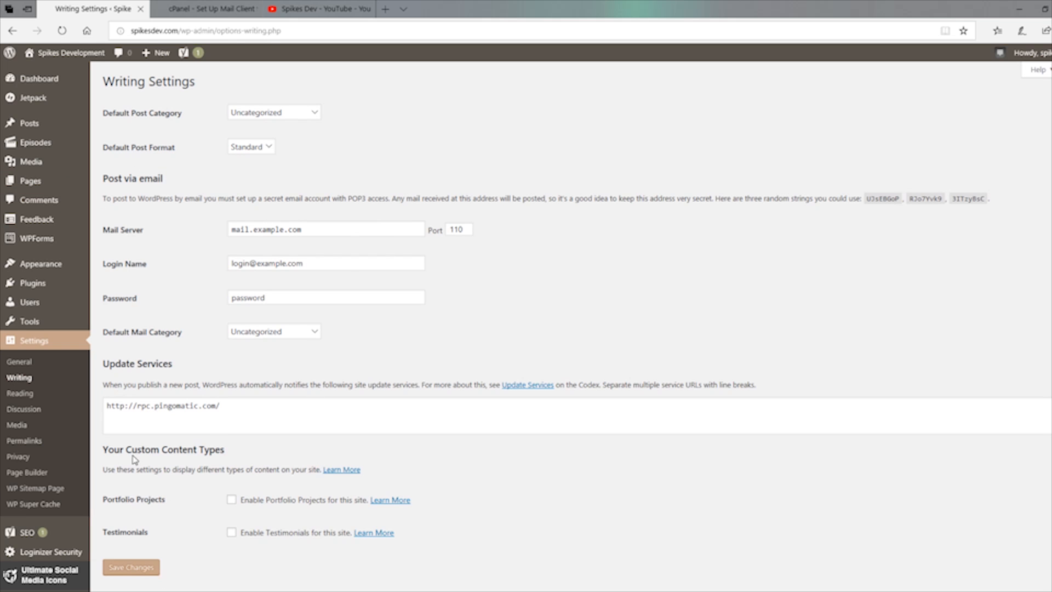
Step: Browse the Reading settings, then view the Discussion and Media settings pages
click(23, 393)
scroll(178, 218, down, 1)
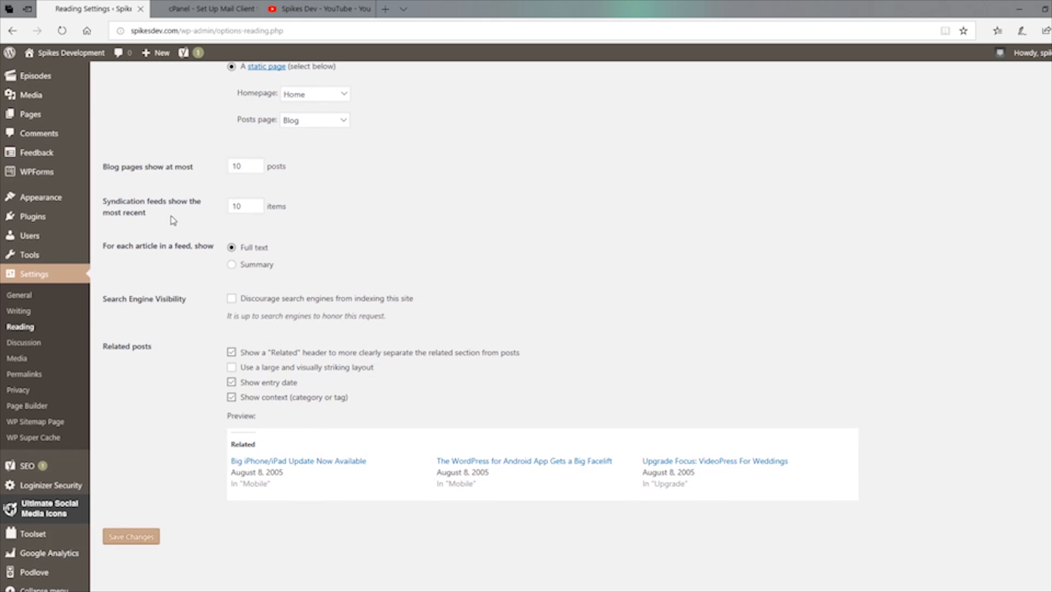
scroll(166, 225, up, 1)
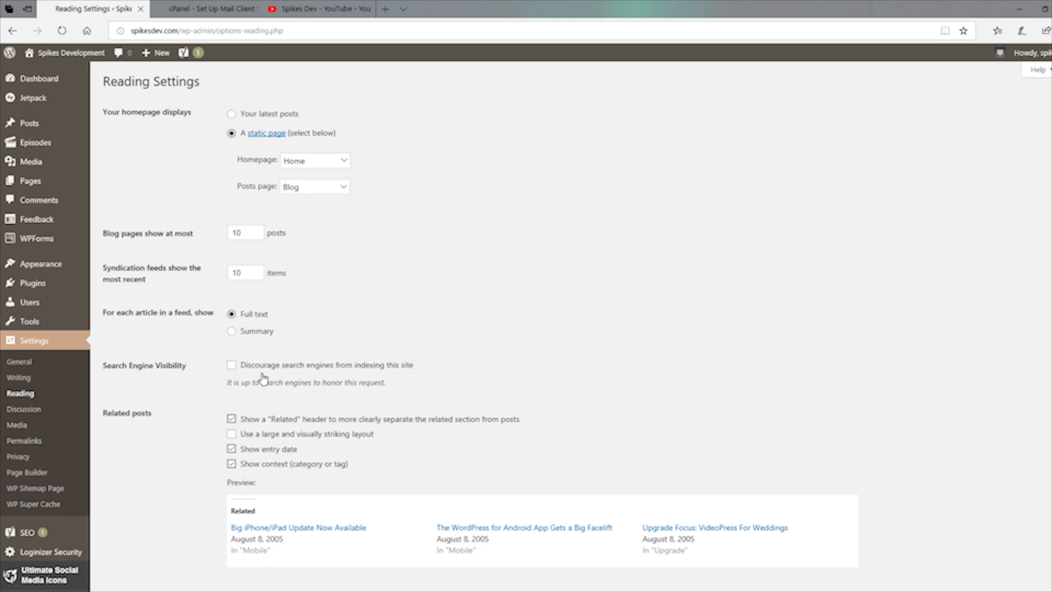
scroll(345, 452, down, 1)
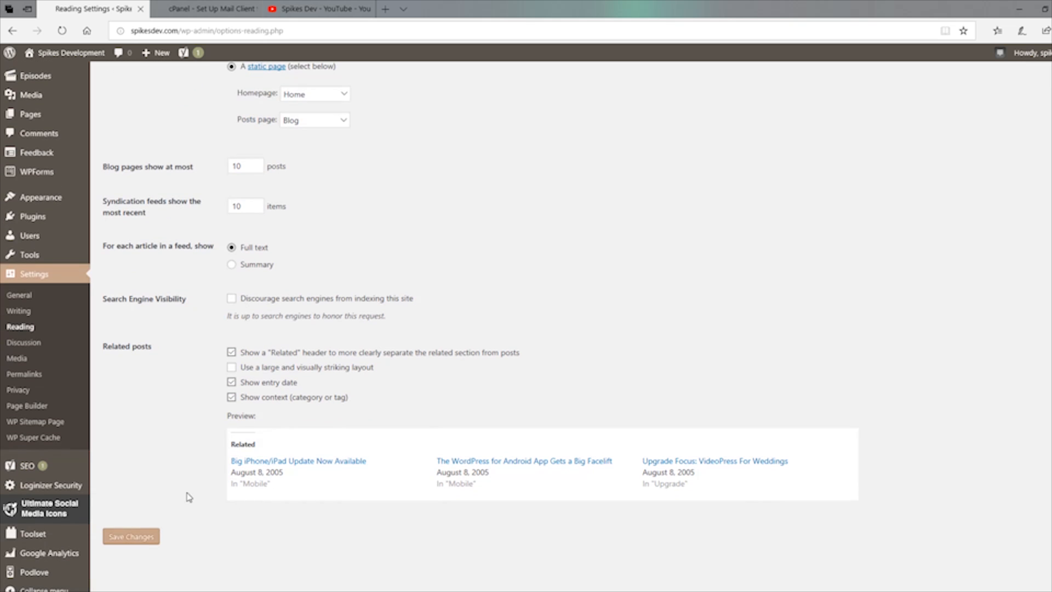
scroll(240, 177, up, 2)
scroll(244, 306, down, 2)
scroll(180, 208, up, 2)
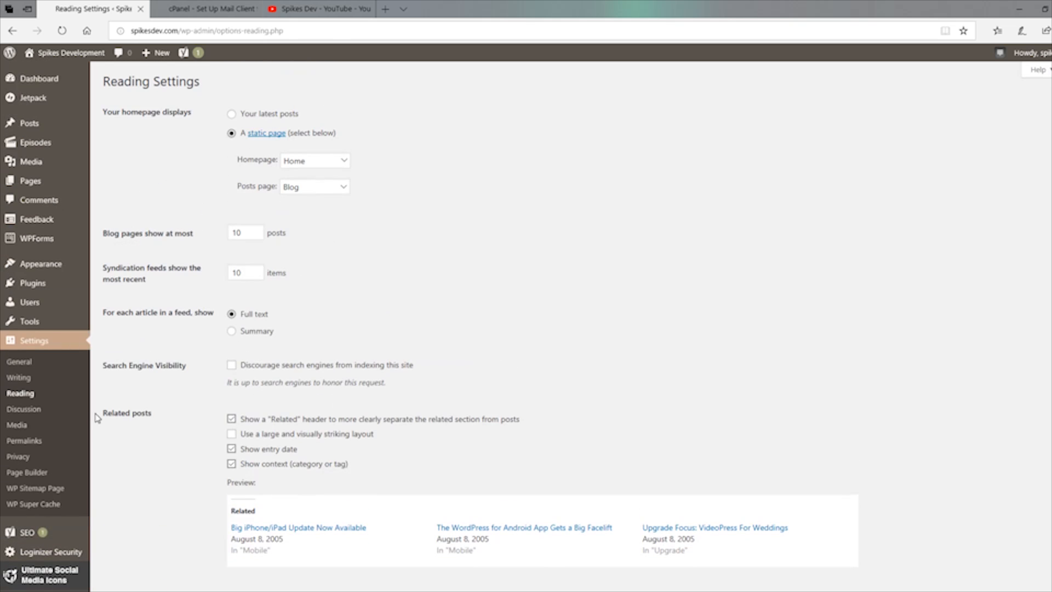
click(36, 408)
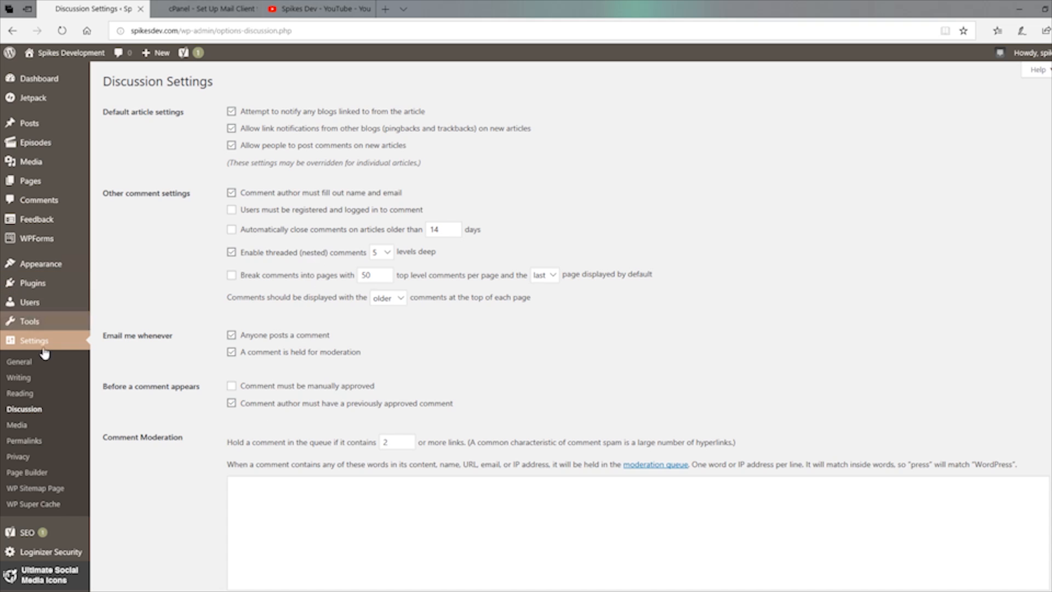
click(23, 430)
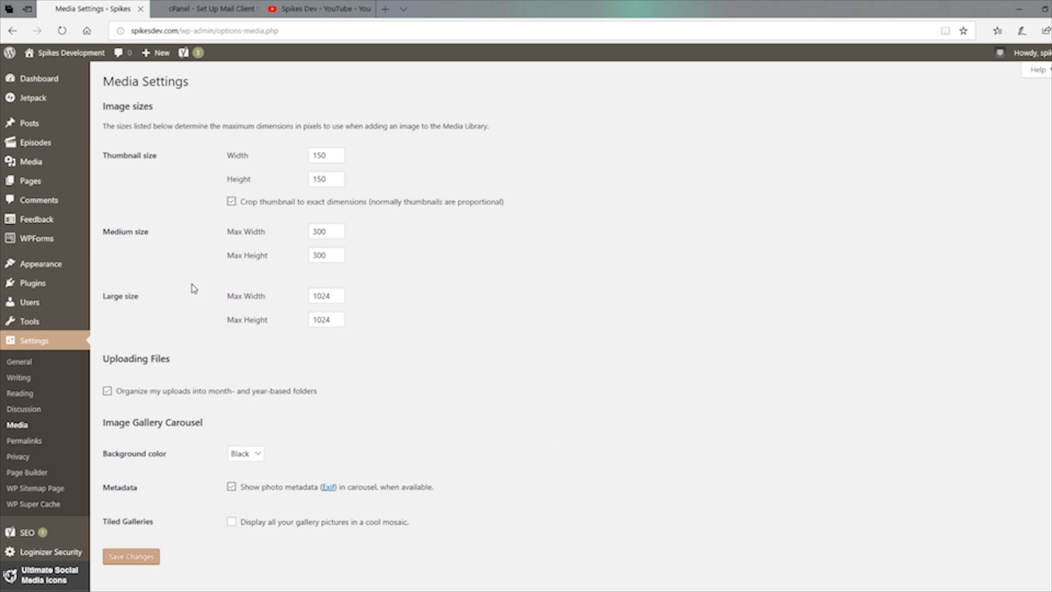
Step: Look over Media image sizes (150×150, 300×300, 1024×1024), then open Permalink Settings
scroll(274, 143, down, 2)
scroll(257, 143, up, 2)
scroll(386, 254, down, 1)
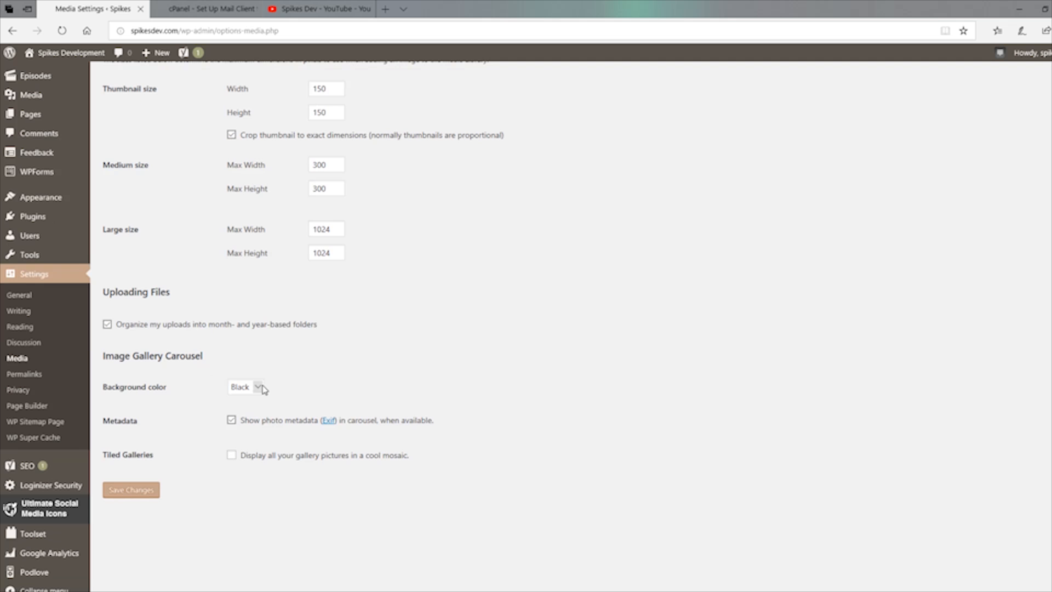
scroll(331, 223, up, 1)
scroll(268, 307, down, 1)
click(45, 373)
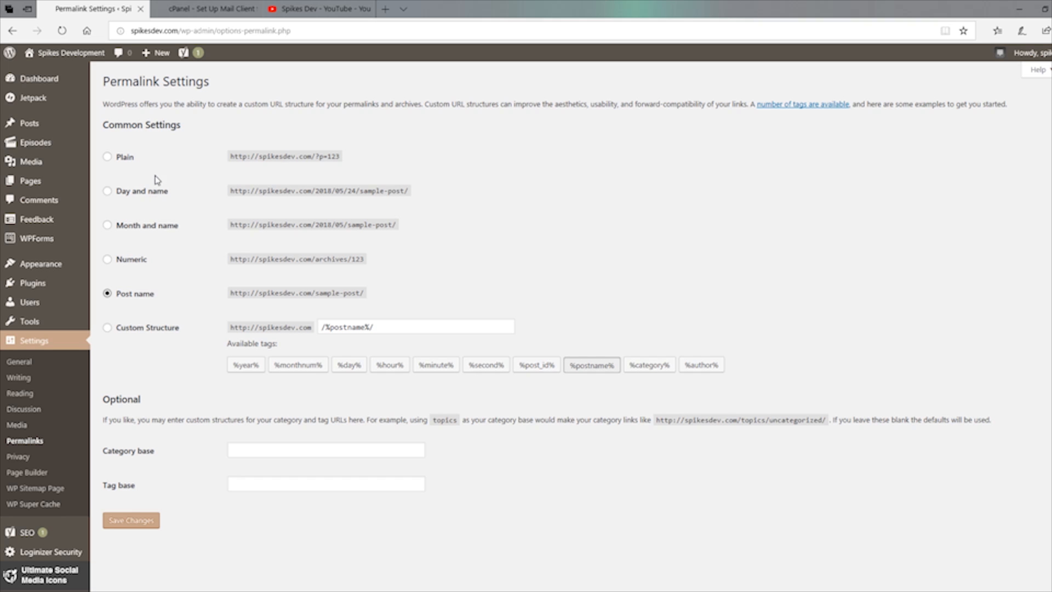
Step: Try the Plain permalink structure, then restore Post name (/%postname%/)
click(108, 157)
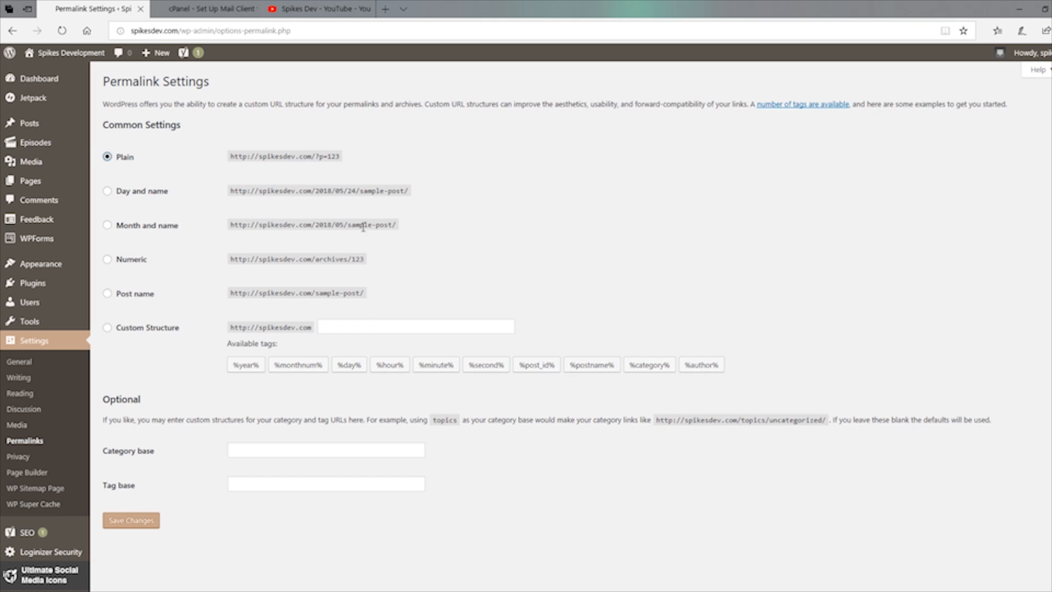
click(128, 294)
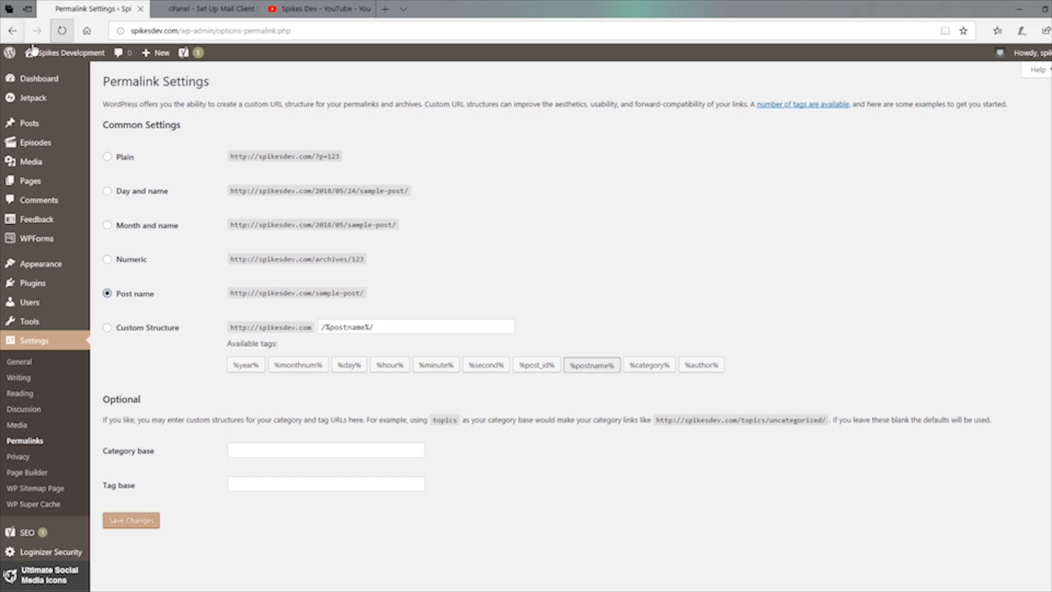
click(382, 9)
Step: Load spikesdev.com in a new tab and go to its blog
text(sp)
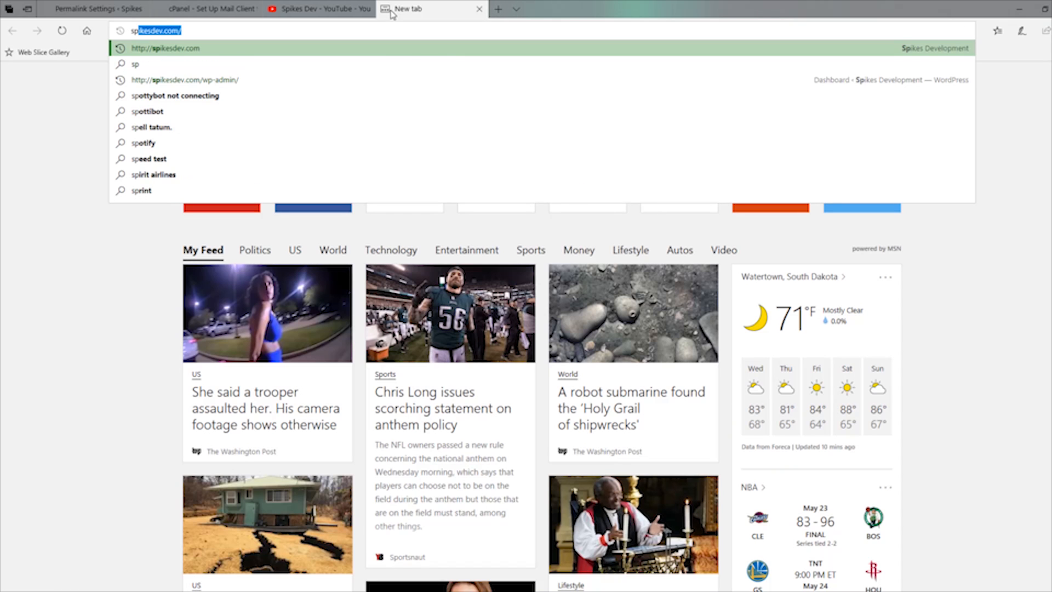
key(Down)
key(Down)
key(Up)
key(Up)
key(Return)
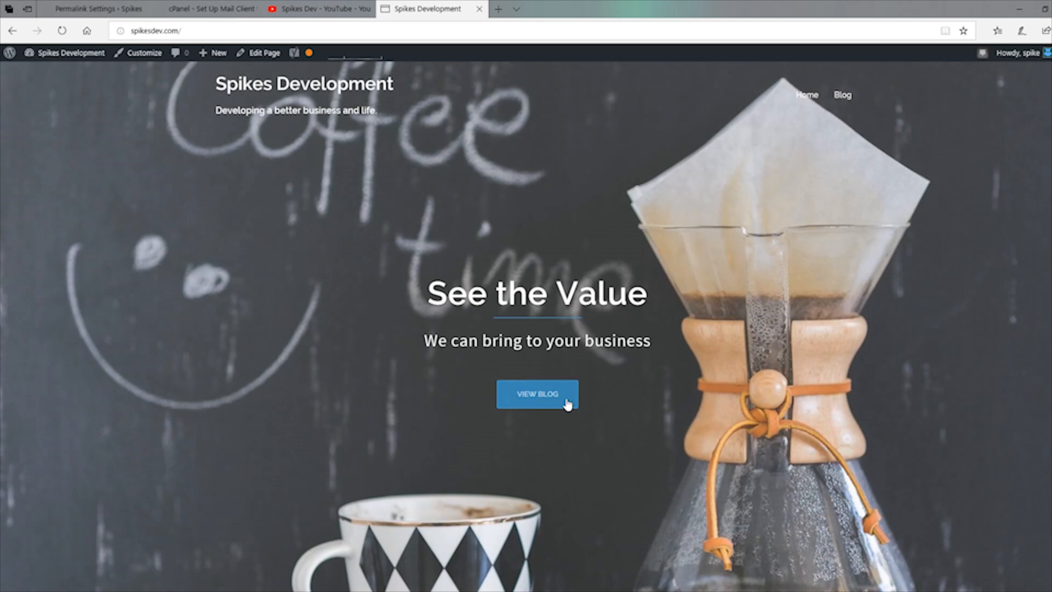
click(567, 405)
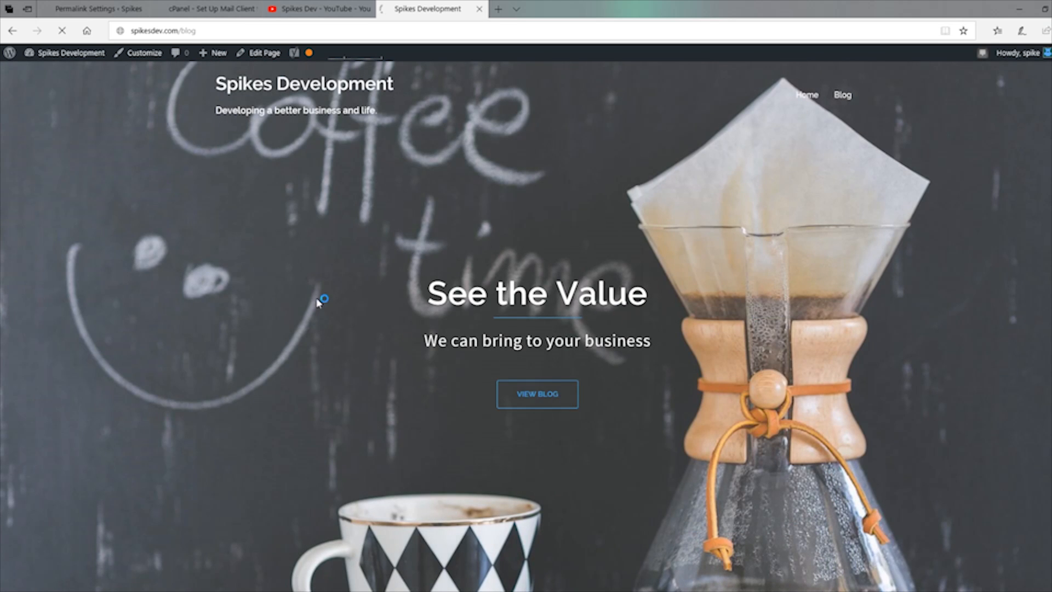
Step: Open the 'Naming Your Website' post, then return to the blog listing
scroll(236, 241, down, 5)
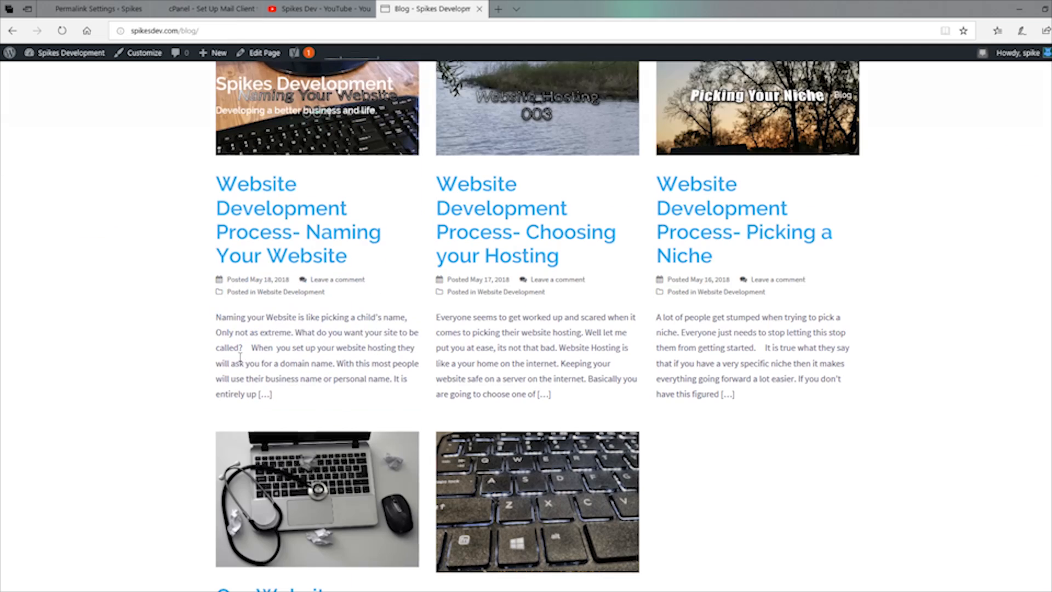
click(235, 252)
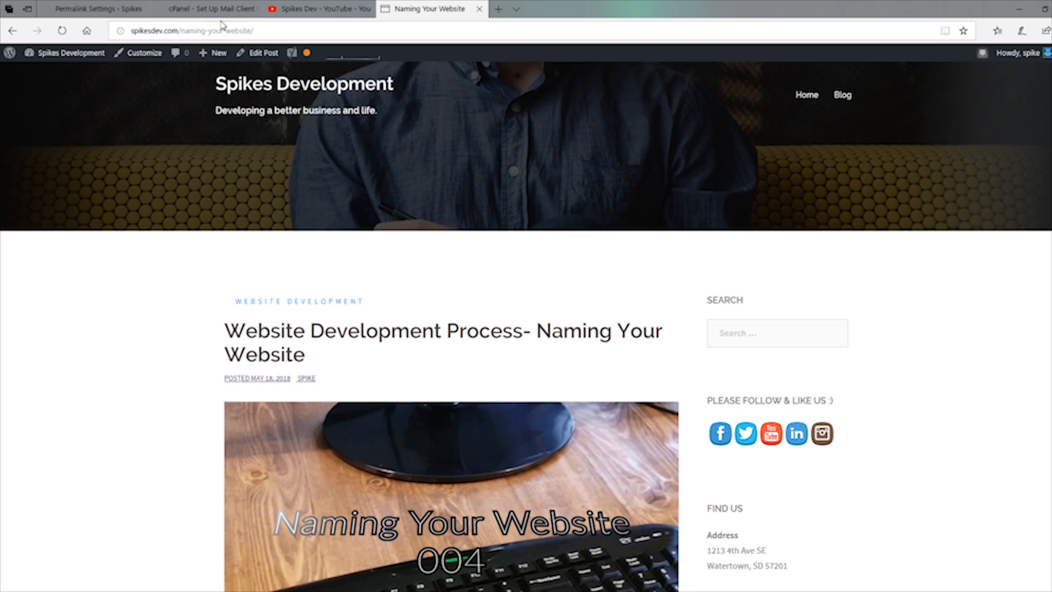
mouse_move(26, 53)
click(12, 31)
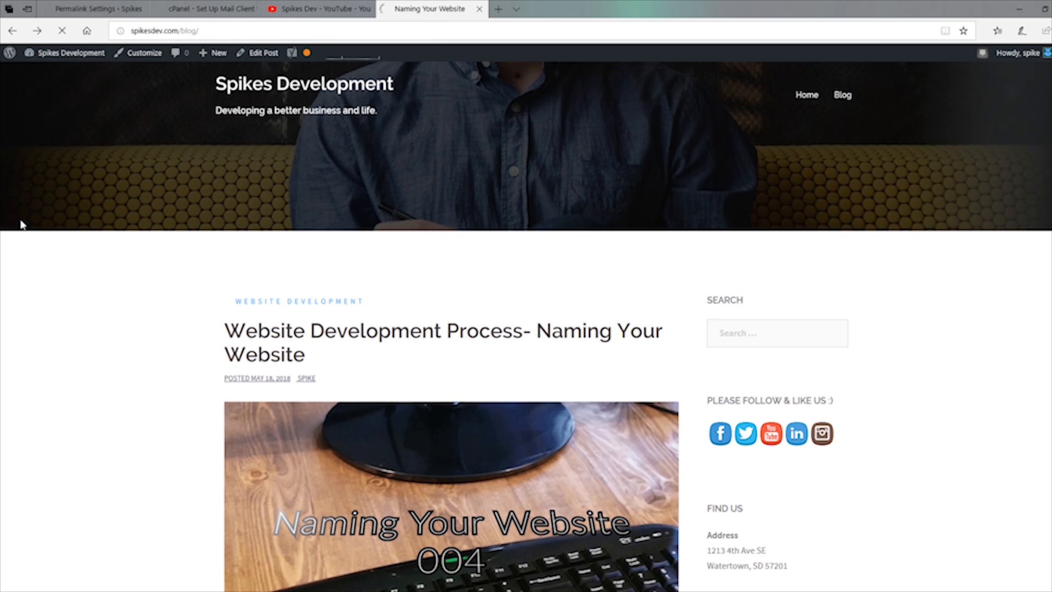
scroll(203, 358, down, 9)
scroll(203, 361, up, 3)
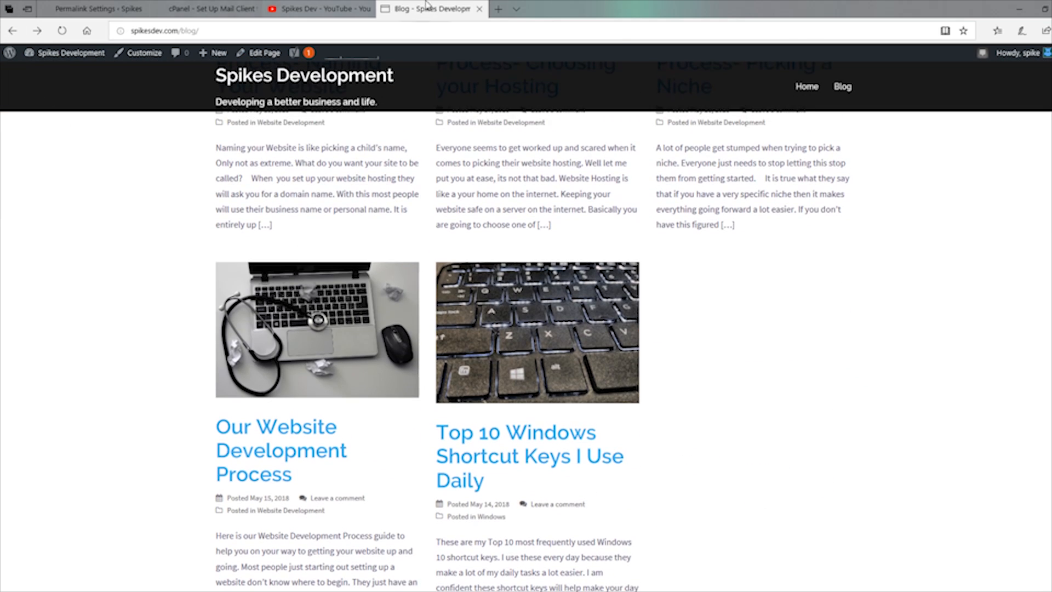
Step: Go back to the WordPress Permalink Settings tab
click(199, 6)
click(93, 8)
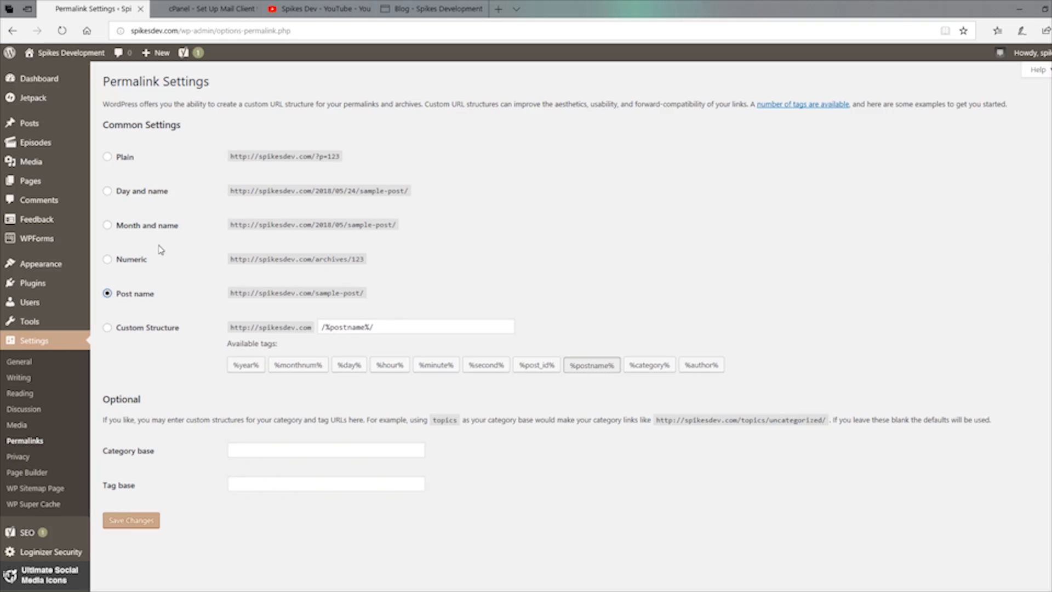
scroll(247, 301, down, 2)
Step: Open Settings > Privacy and review its privacy policy page options, none chosen yet
scroll(261, 371, up, 2)
scroll(7, 380, down, 2)
click(15, 389)
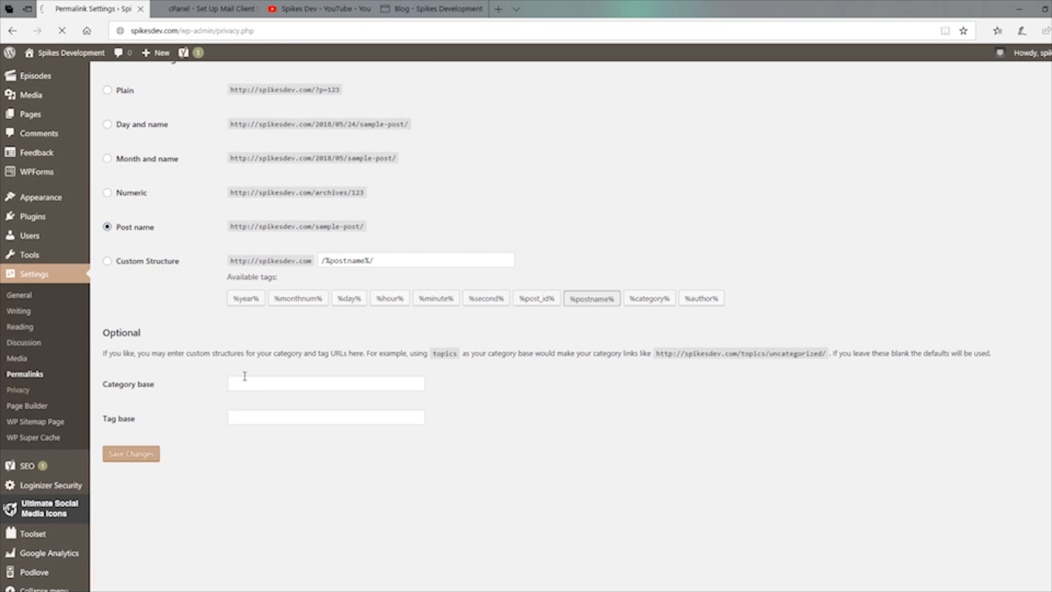
scroll(23, 418, down, 2)
scroll(40, 436, up, 1)
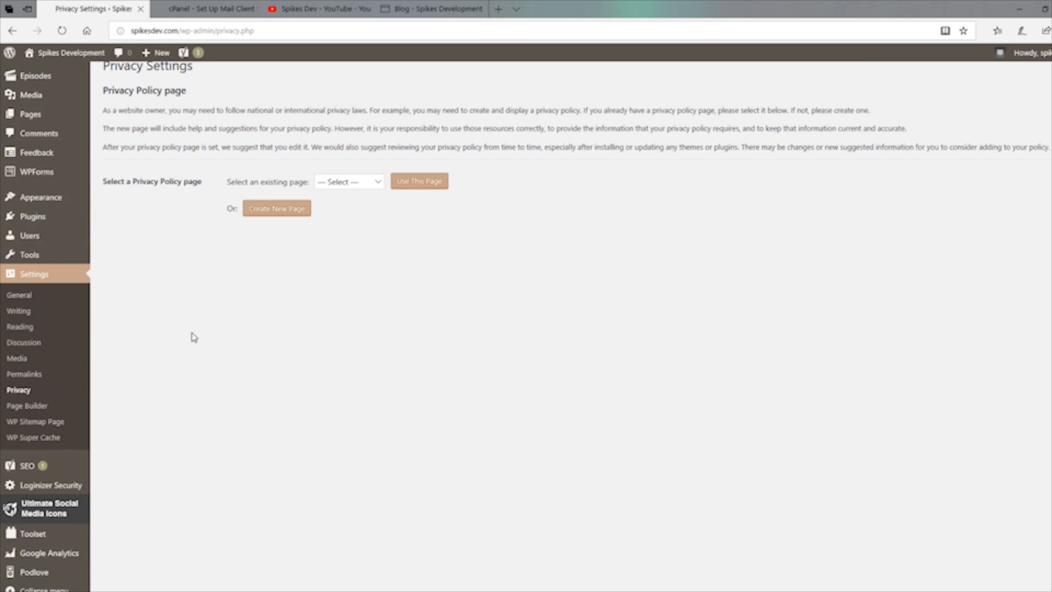
scroll(181, 328, up, 2)
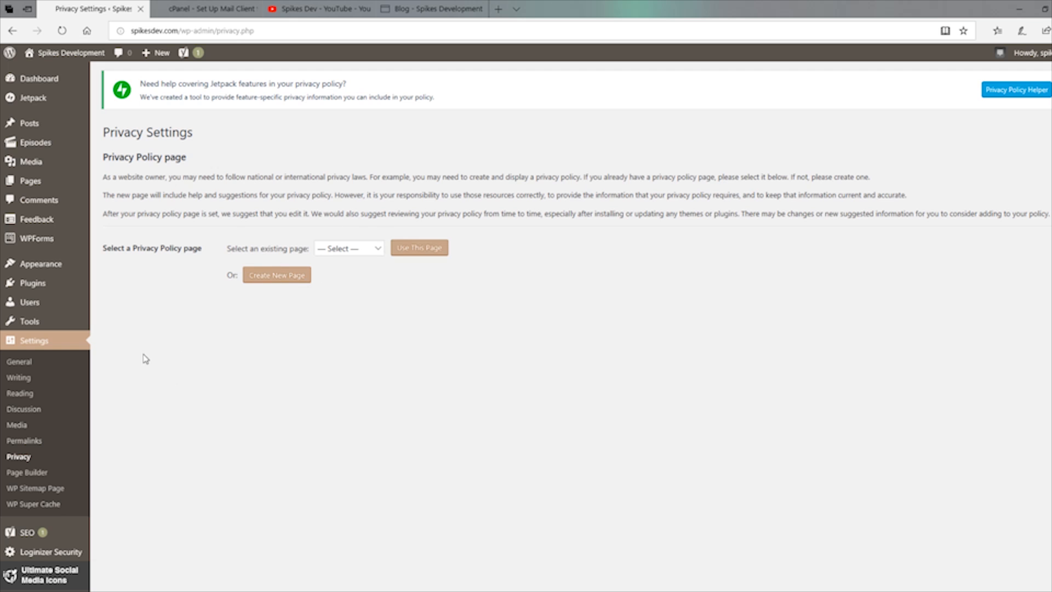
scroll(145, 362, down, 2)
scroll(145, 360, up, 2)
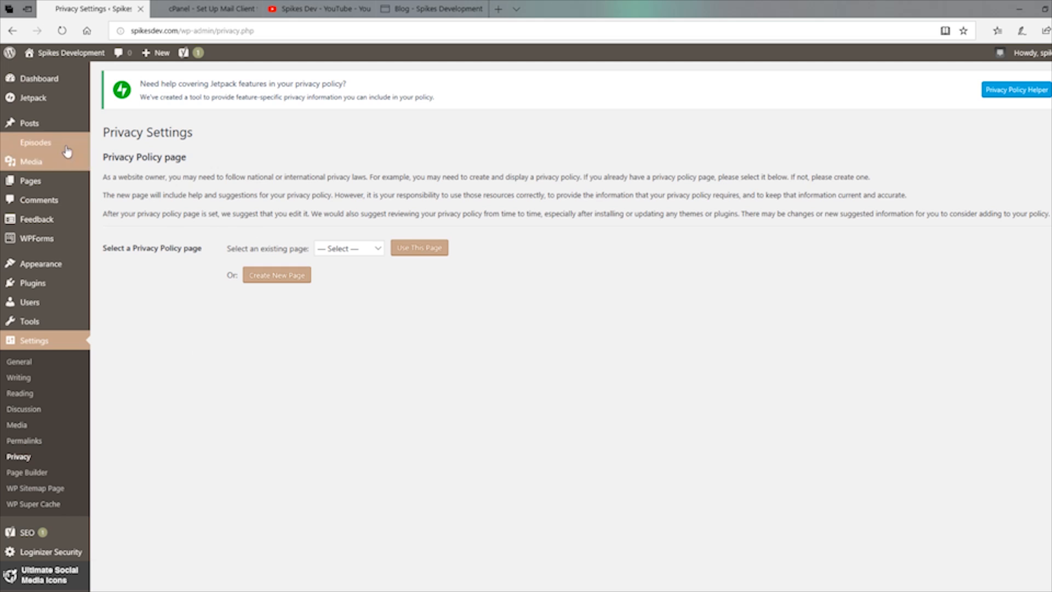
mouse_move(45, 90)
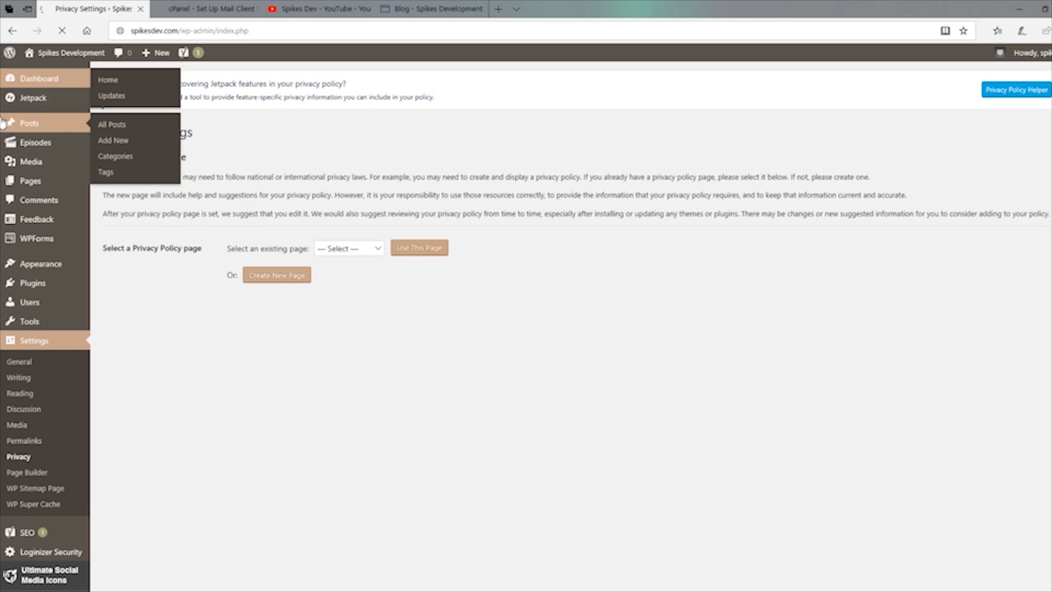
Step: View the Dashboard, browse the 13 installed plugins, then return to the Dashboard
click(44, 79)
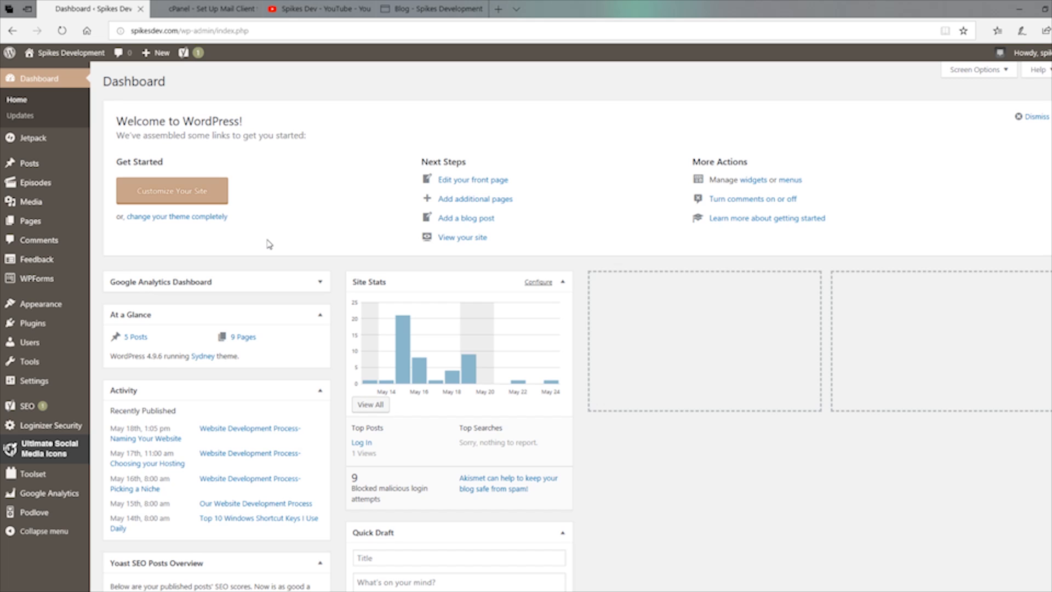
mouse_move(40, 140)
click(25, 321)
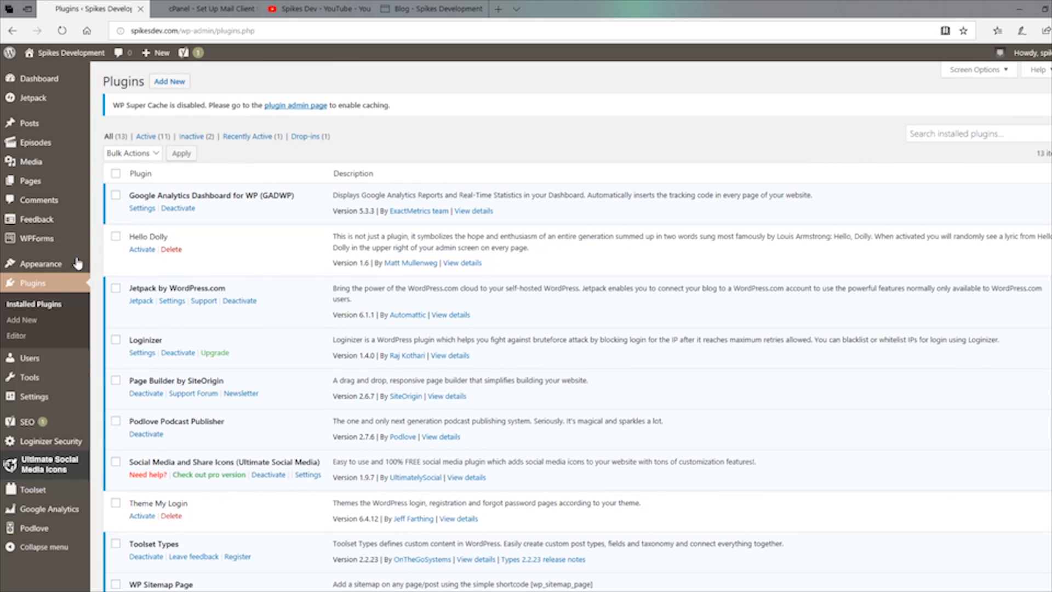
mouse_move(39, 247)
scroll(219, 212, down, 1)
scroll(220, 214, down, 2)
scroll(37, 265, up, 3)
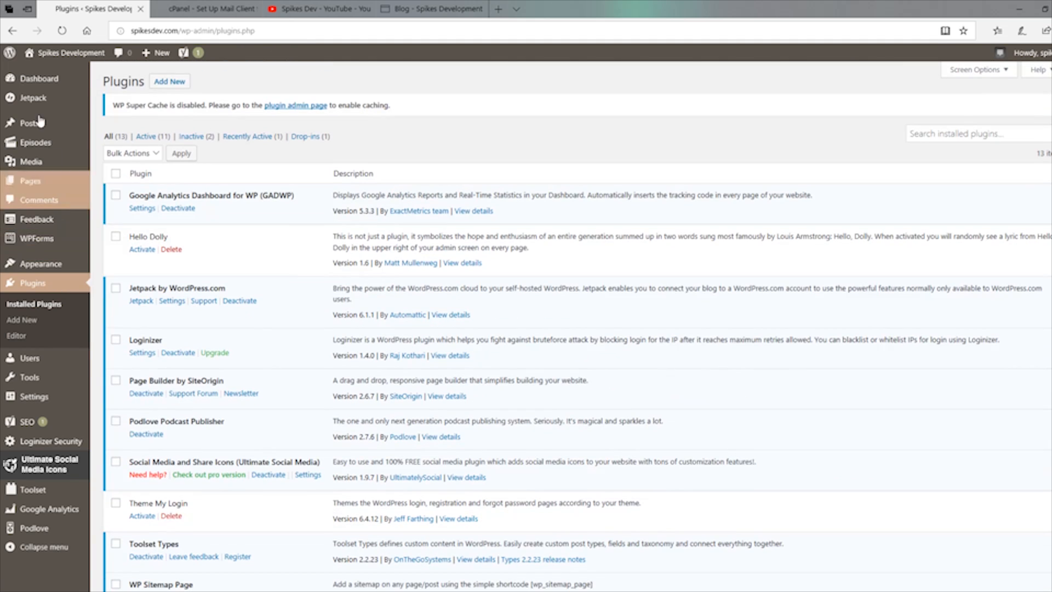
click(22, 81)
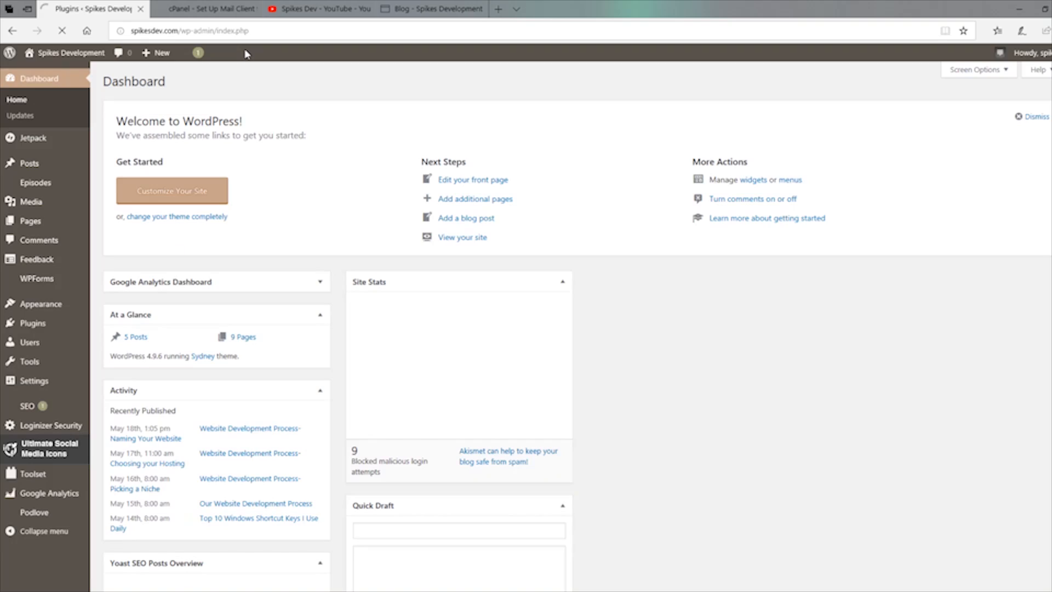